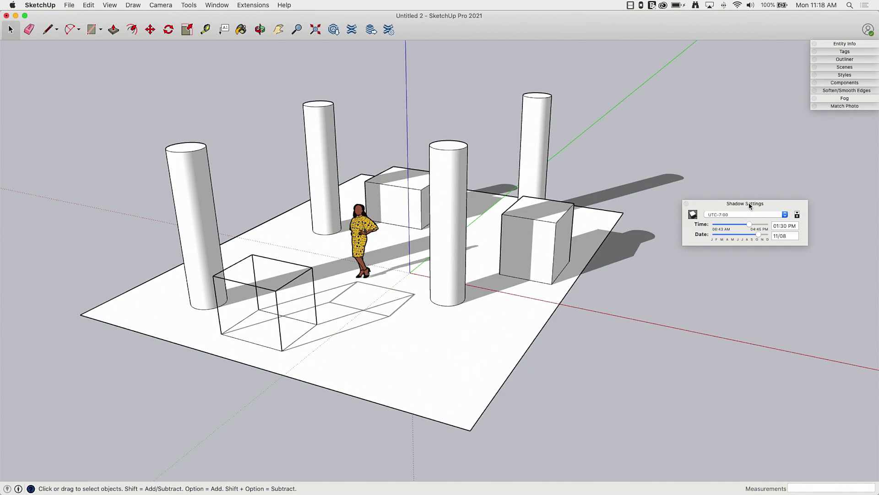
Reposition the Shadow Settings dialog in the empty area beside the model
drag(750, 205, 737, 192)
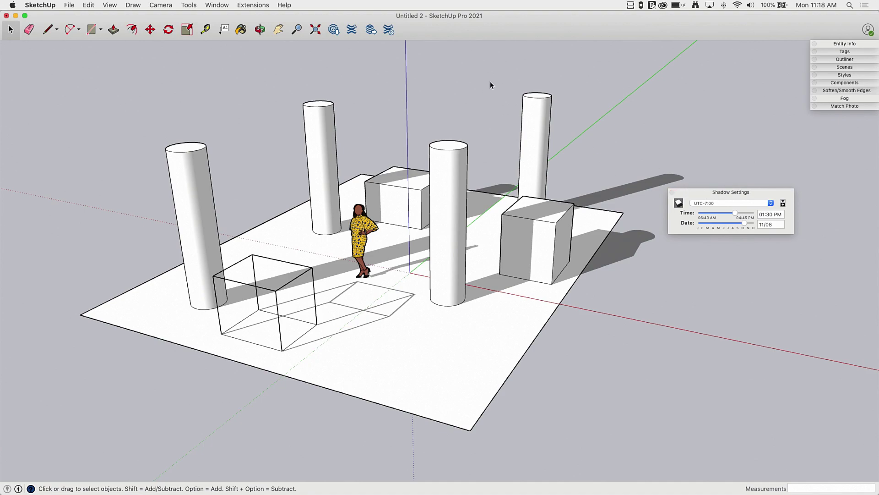
click(223, 5)
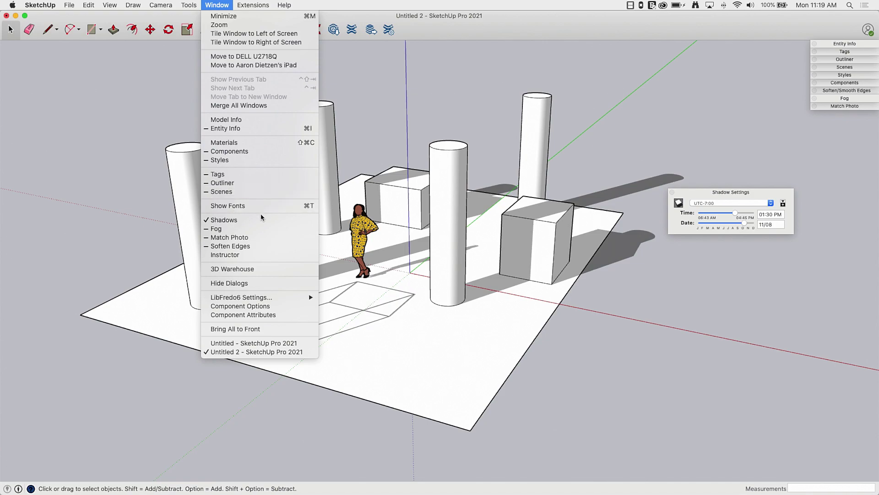
click(771, 195)
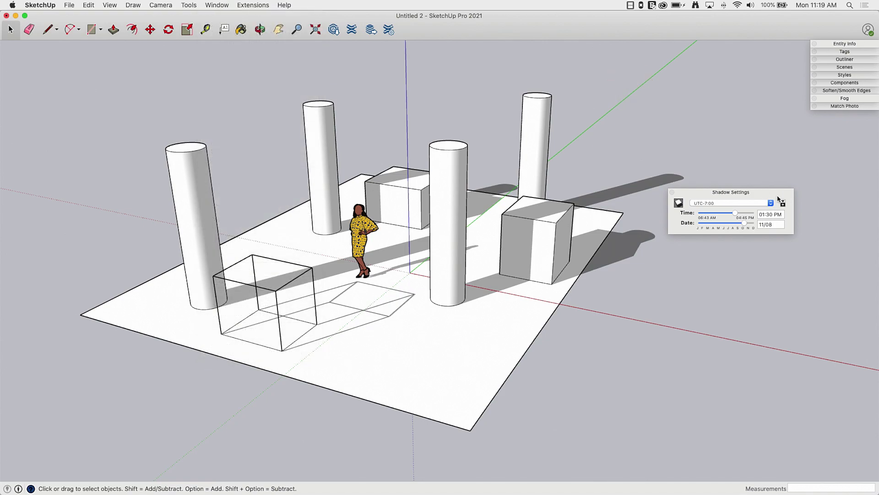
drag(746, 191, 750, 198)
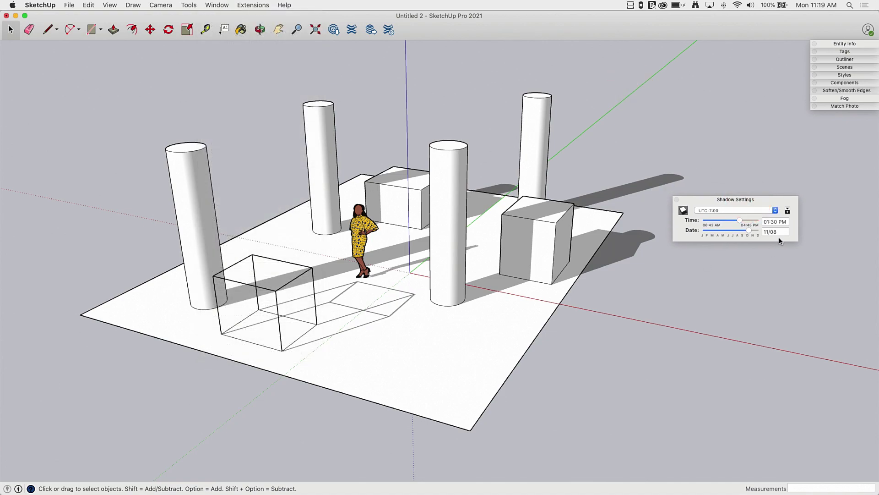
Toggle the model's shadows off and on repeatedly to compare the scene from a higher viewpoint
middle_drag(590, 215, 575, 245)
scroll(543, 181, down, 2)
middle_drag(545, 183, 540, 216)
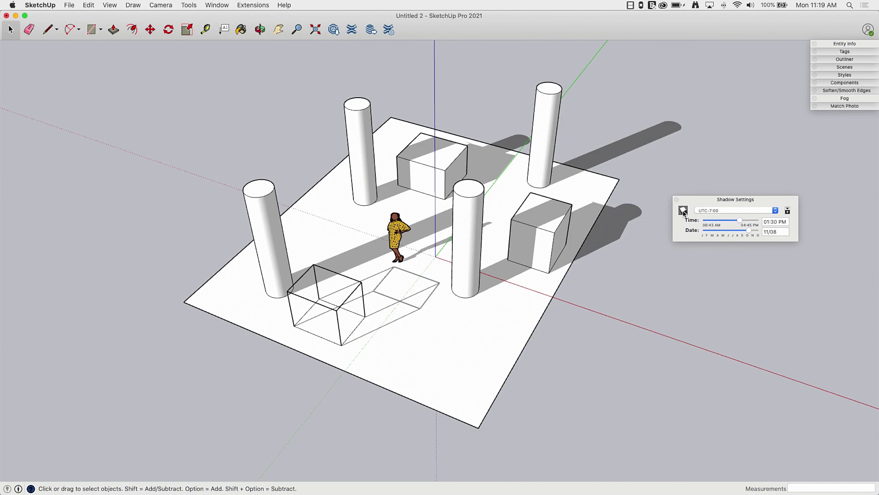
click(683, 211)
click(683, 210)
click(682, 210)
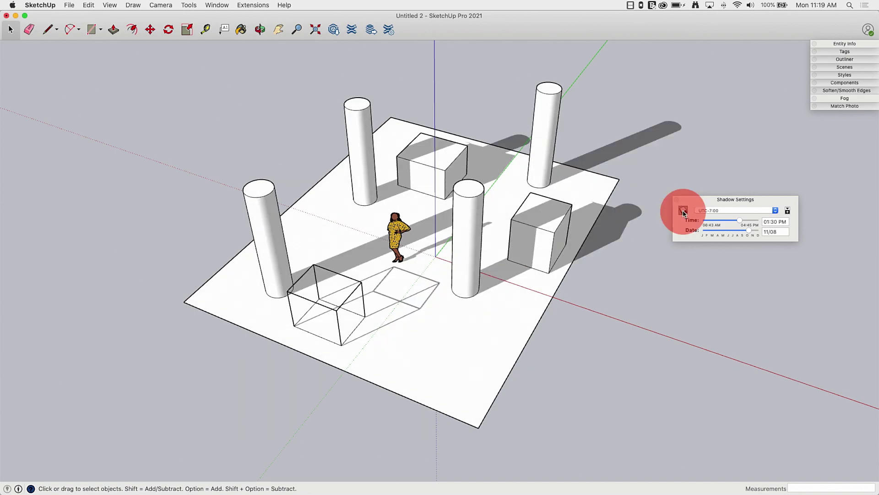
click(683, 210)
click(682, 210)
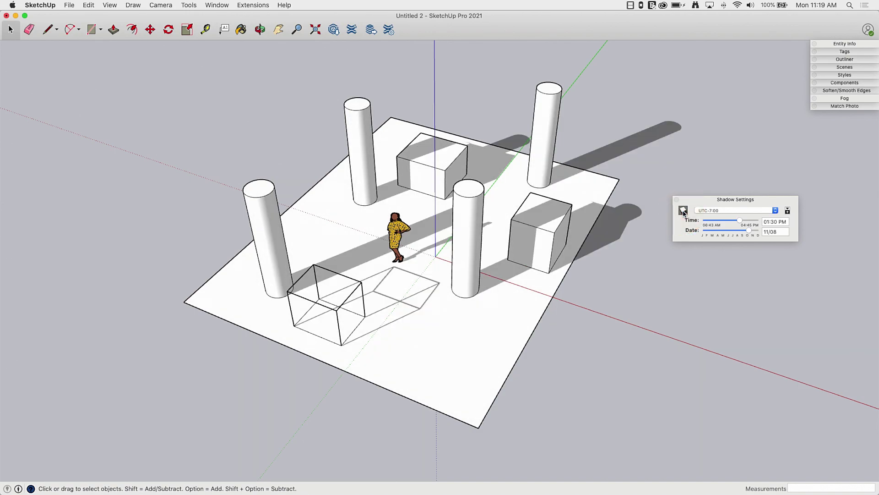
Examine the available UTC time zone offsets for the shadows and the model's Geo-location options
click(759, 211)
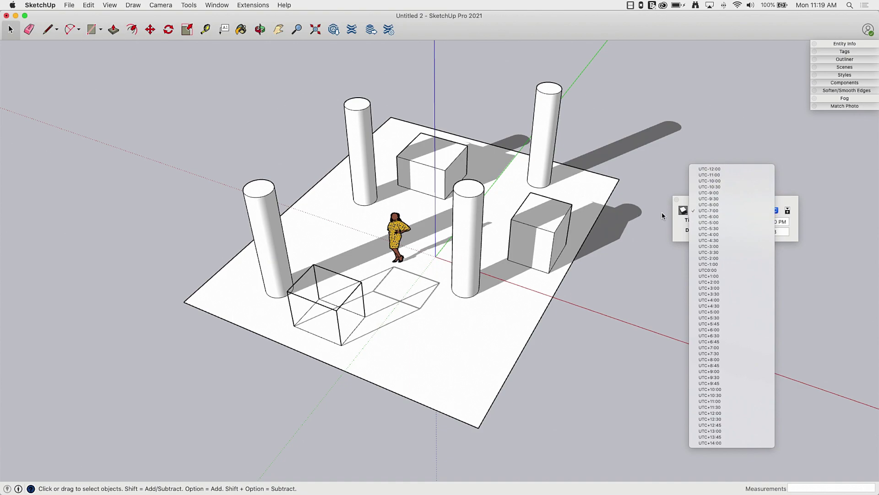
click(713, 212)
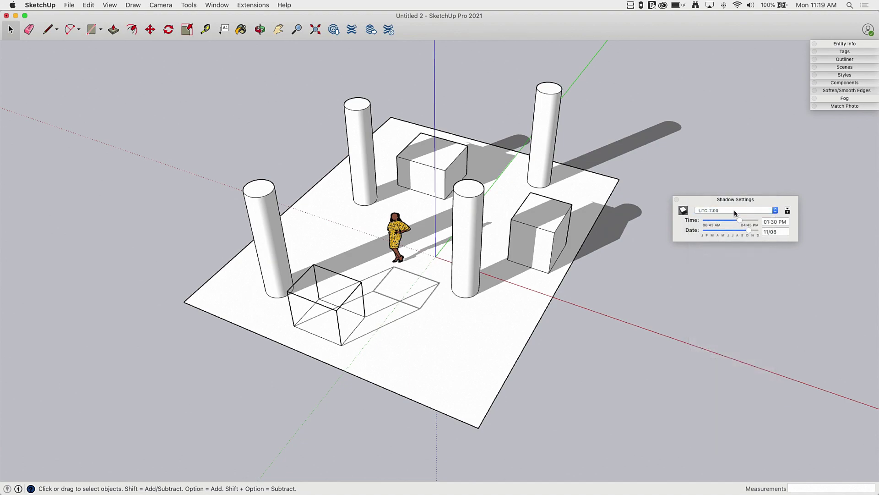
click(735, 211)
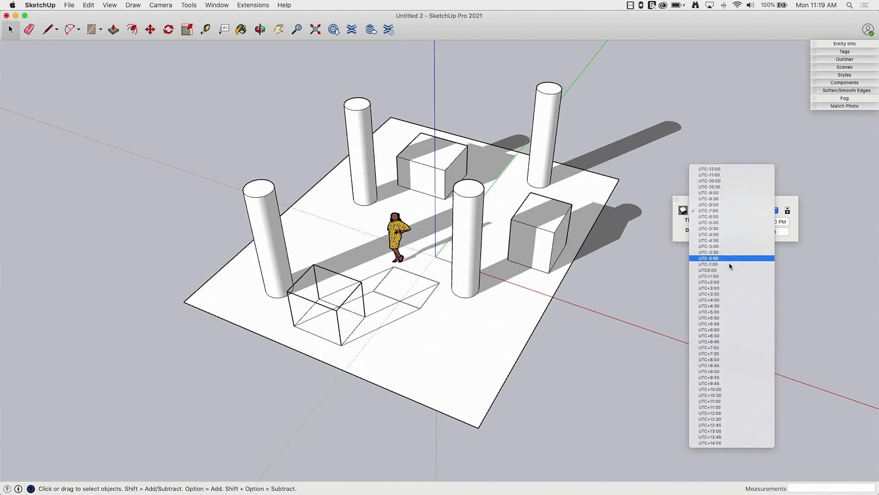
click(647, 352)
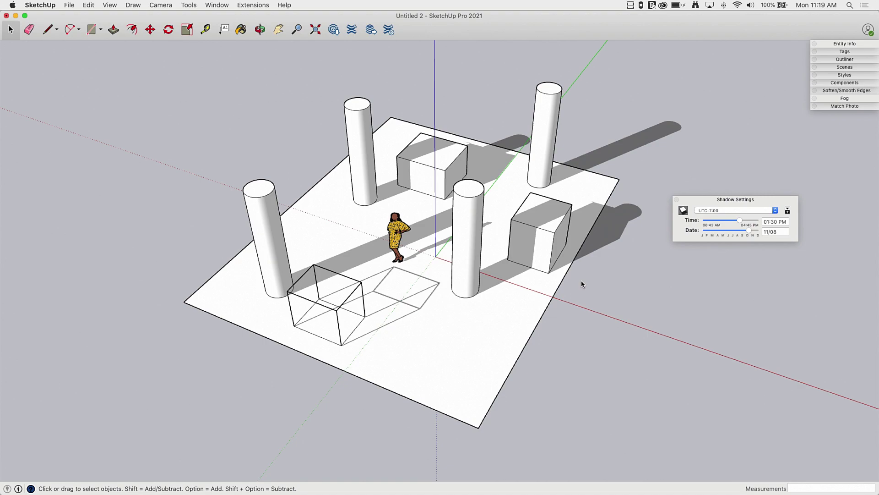
click(73, 5)
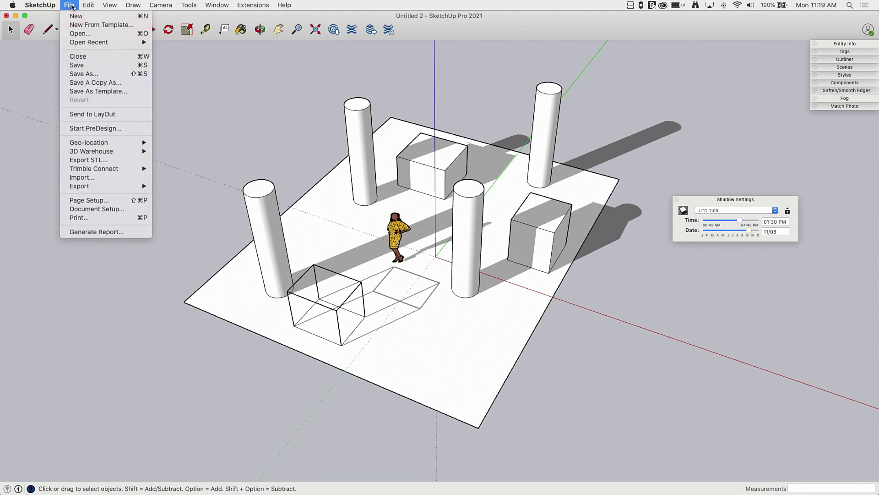
mouse_move(119, 143)
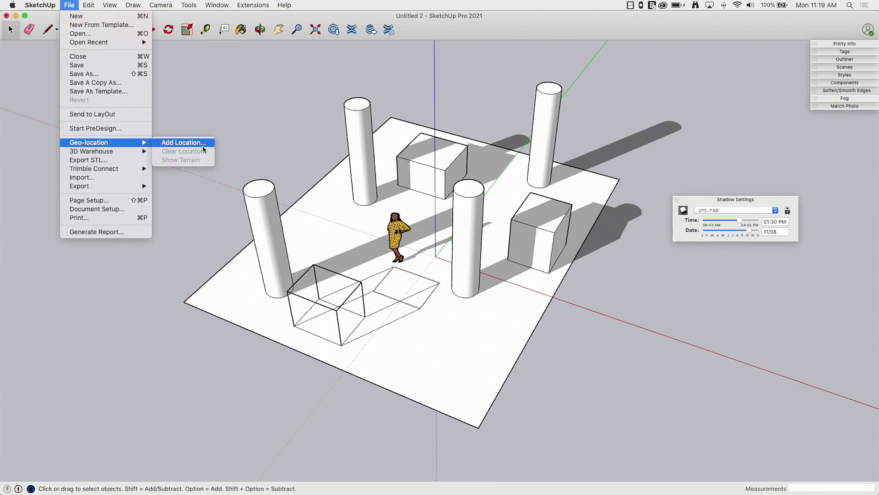
click(312, 84)
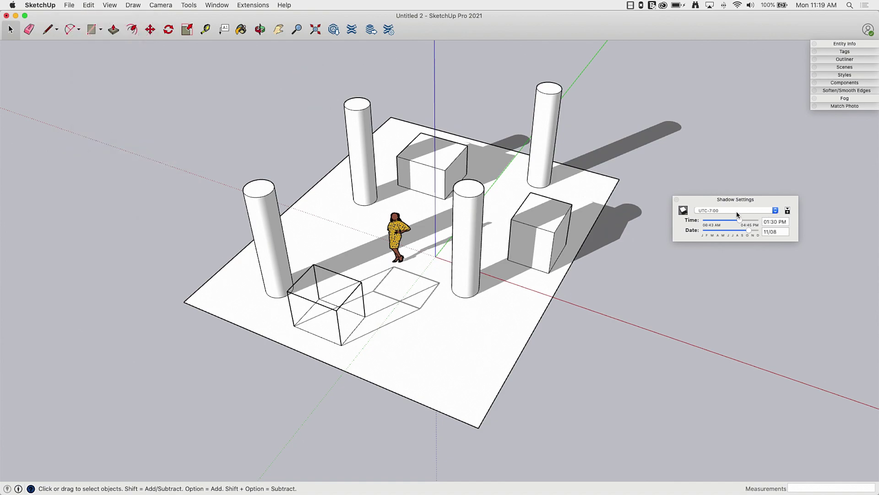
click(710, 211)
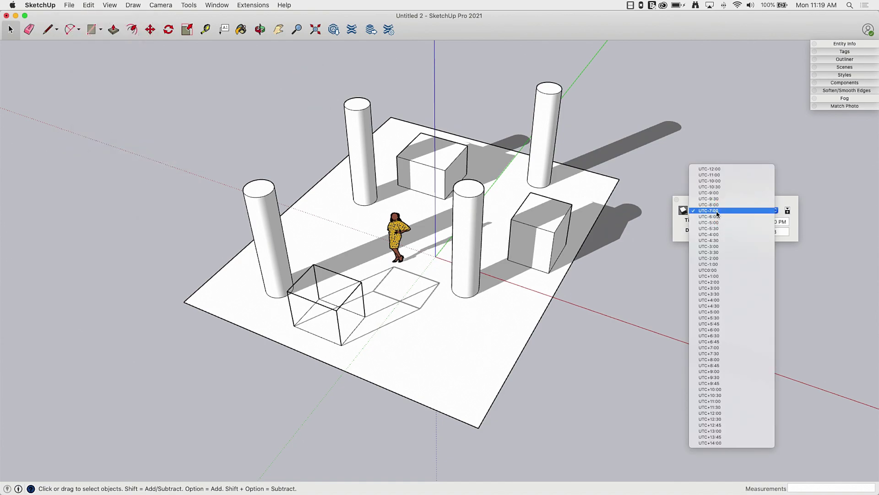
click(593, 316)
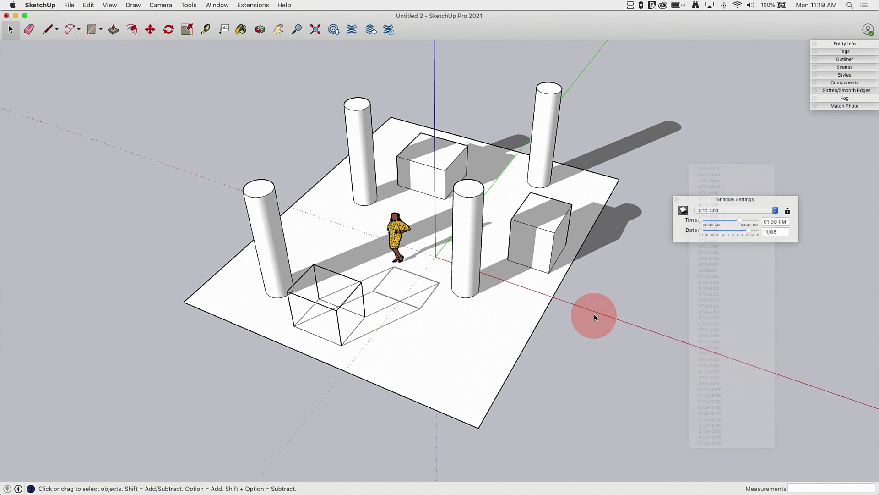
click(744, 212)
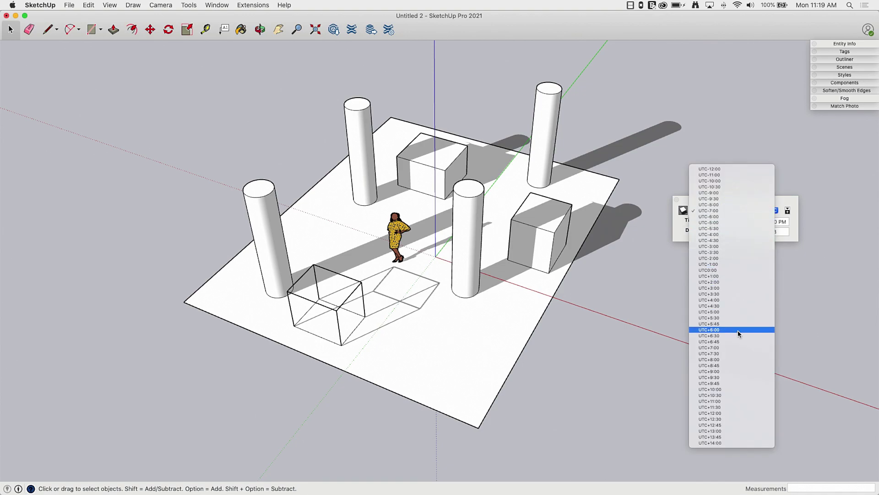
click(656, 271)
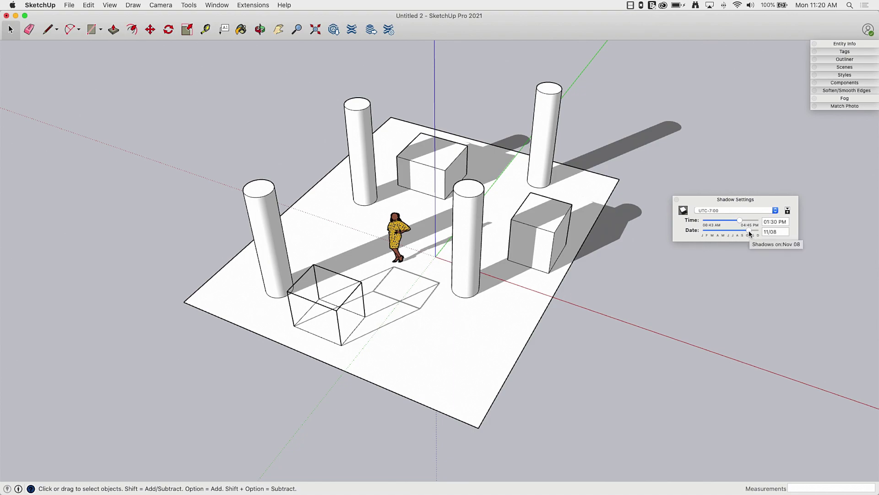
Set the shadow date to 07/17 and vary the time of day between 05:56 AM and 04:45 PM
drag(749, 233, 731, 233)
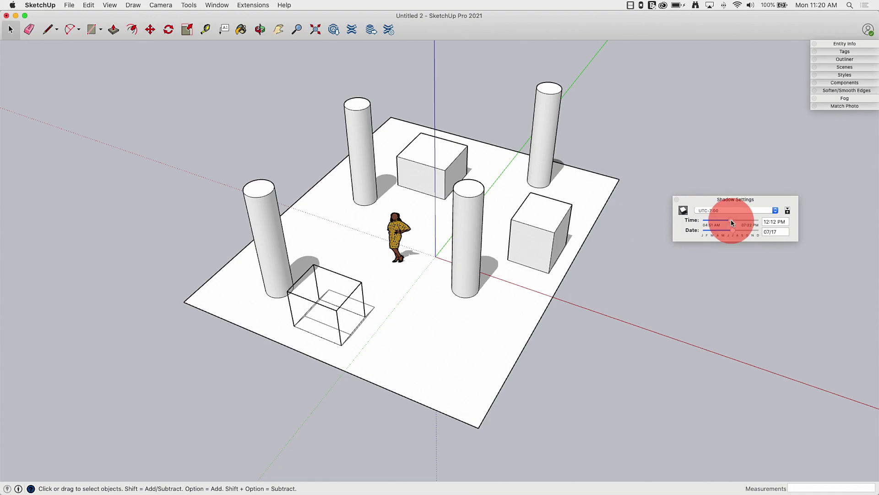
drag(732, 223, 709, 224)
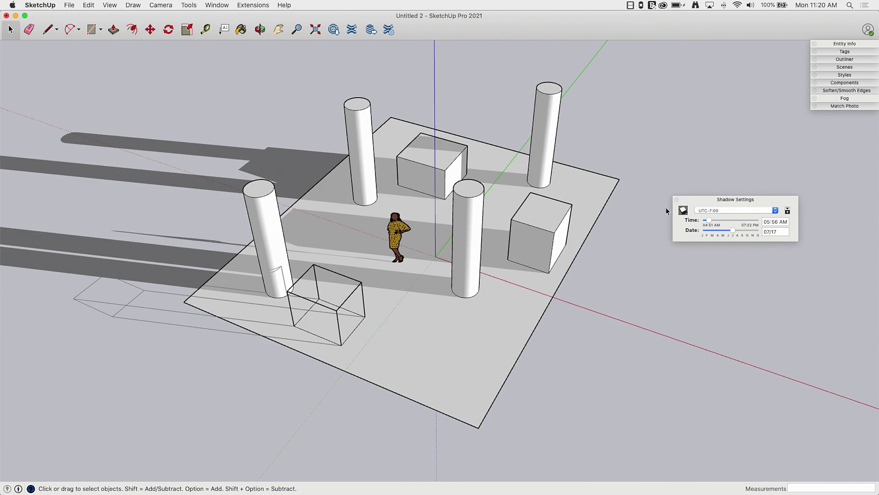
drag(713, 220, 747, 221)
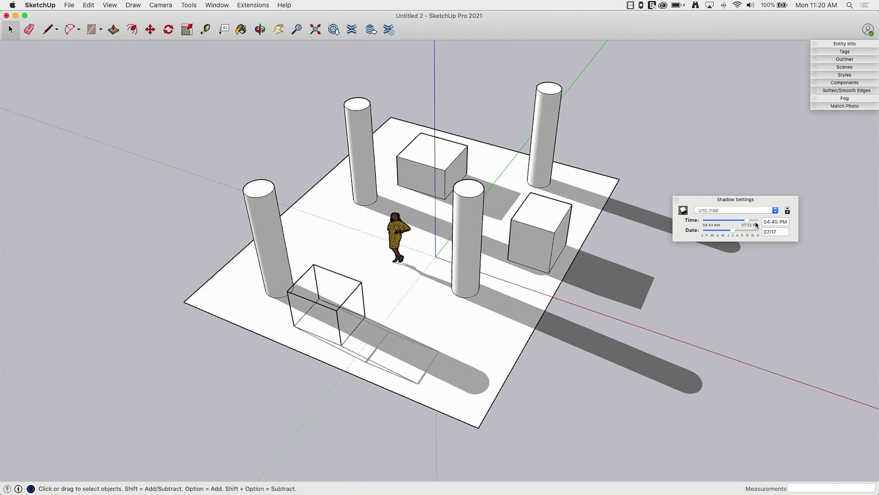
Try shadow dates 10/27, 11/16 and 06/11, finishing with the date at 12/03 and the time at 01:25 PM
mouse_move(747, 220)
mouse_down()
mouse_move(708, 232)
mouse_move(746, 235)
mouse_move(707, 222)
mouse_move(738, 225)
mouse_up()
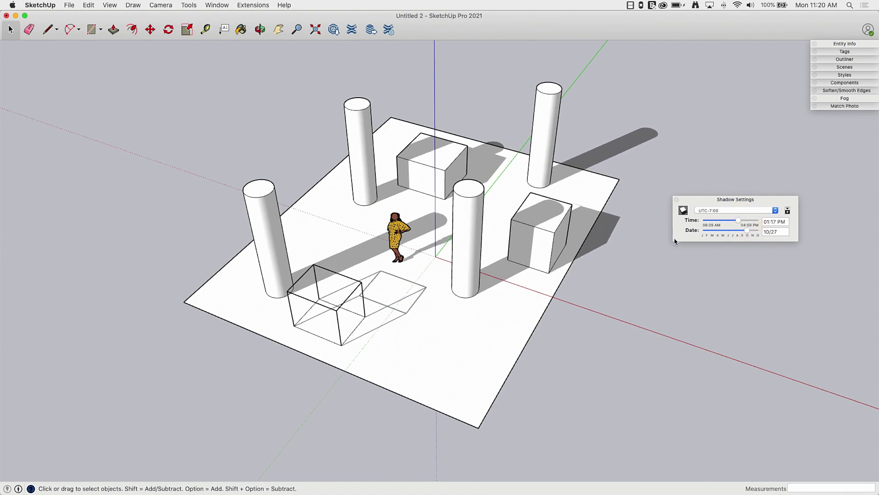
click(739, 223)
mouse_move(740, 223)
mouse_down()
mouse_move(732, 222)
mouse_move(751, 235)
mouse_move(741, 224)
mouse_up()
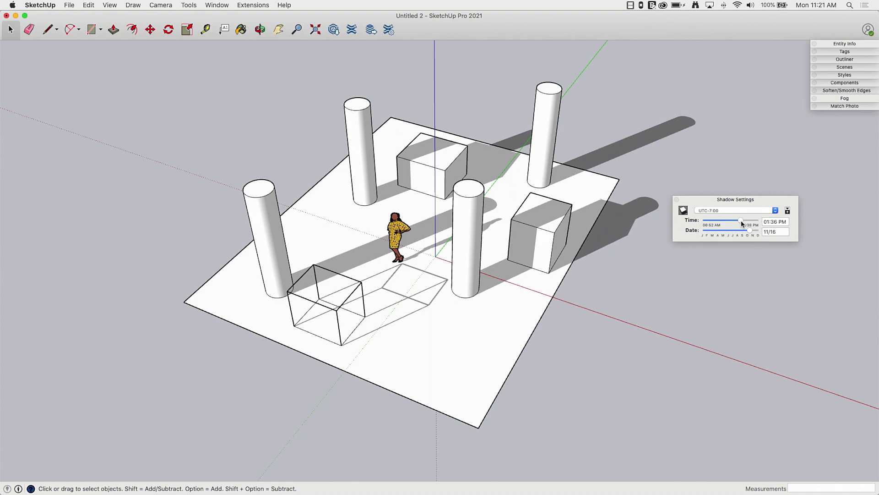
drag(743, 223, 740, 224)
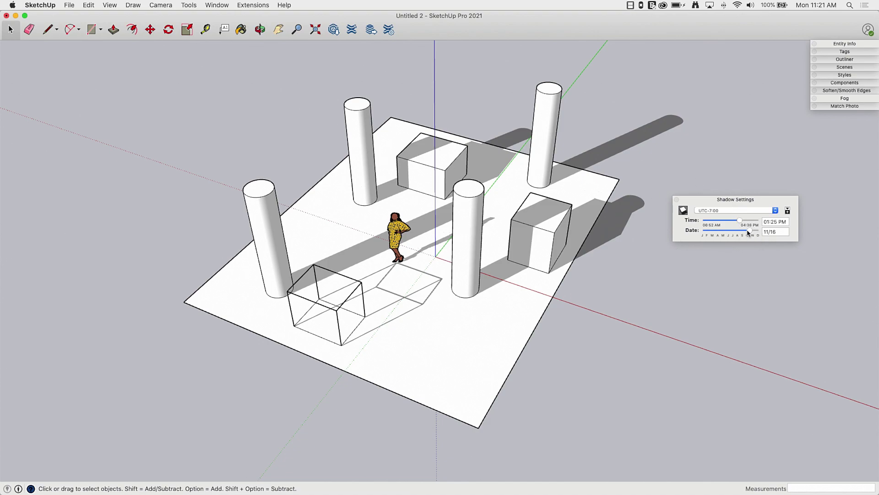
drag(749, 232, 728, 231)
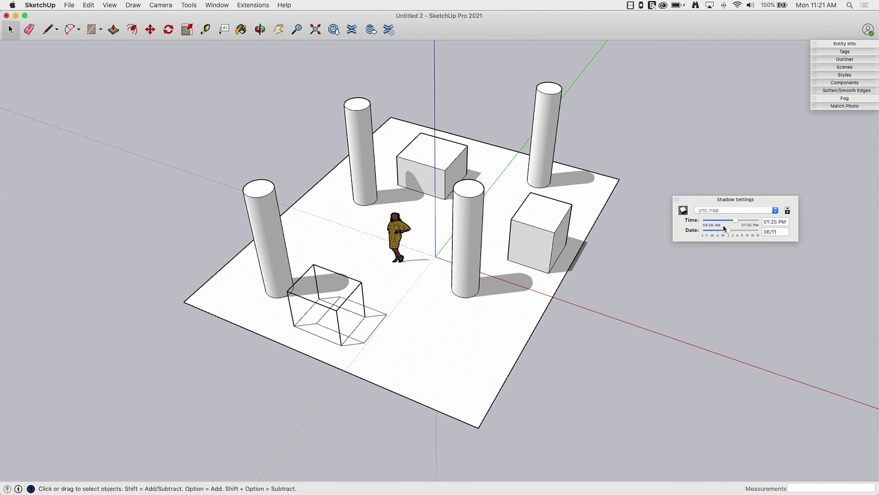
drag(728, 233, 751, 232)
Try rotating the whole model about the origin to change its orientation to the sun, and clear the selection
drag(683, 75, 151, 423)
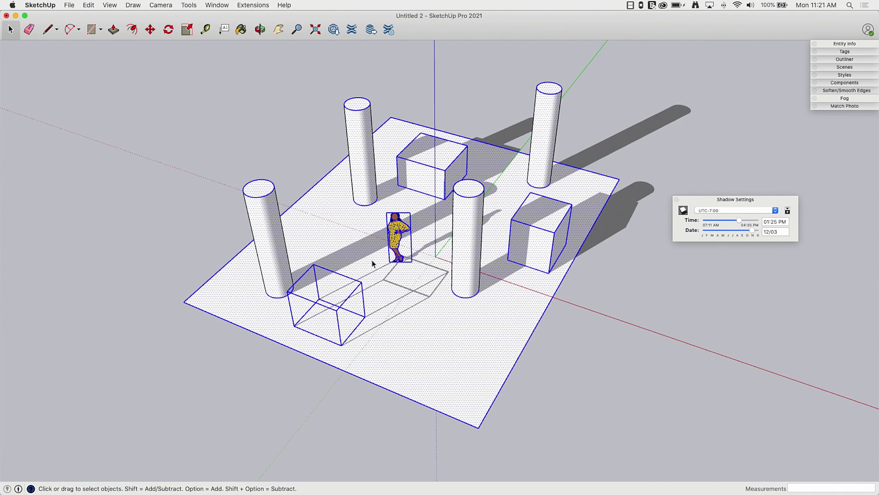
click(168, 30)
click(435, 256)
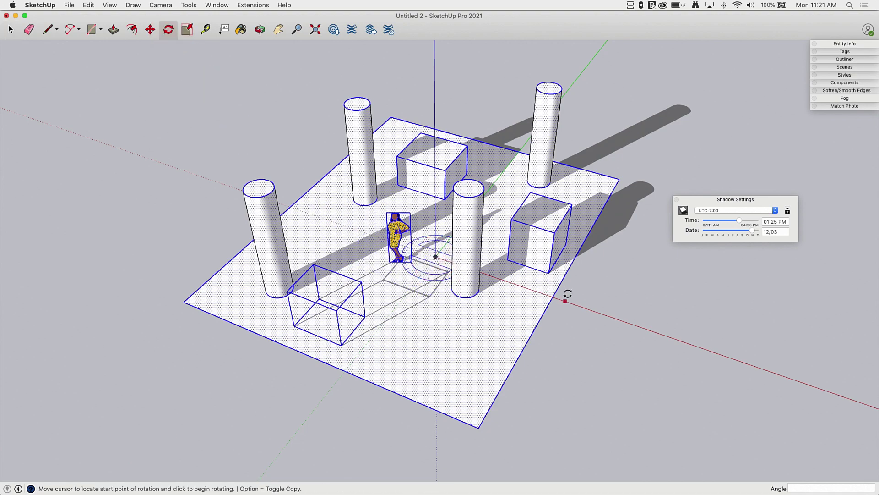
click(534, 322)
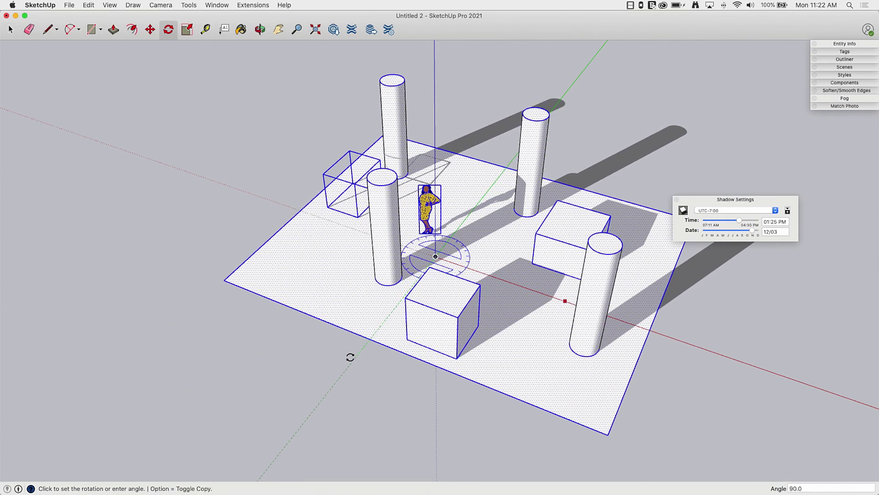
click(634, 326)
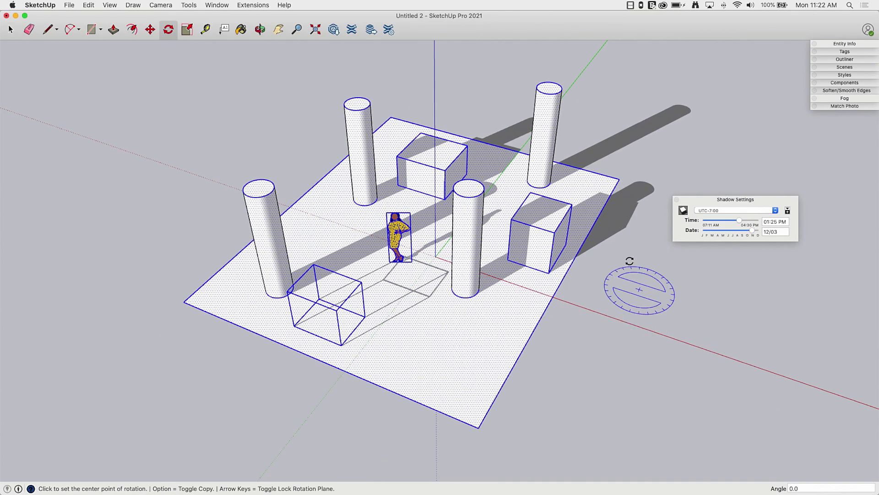
key(space)
key(space)
click(628, 259)
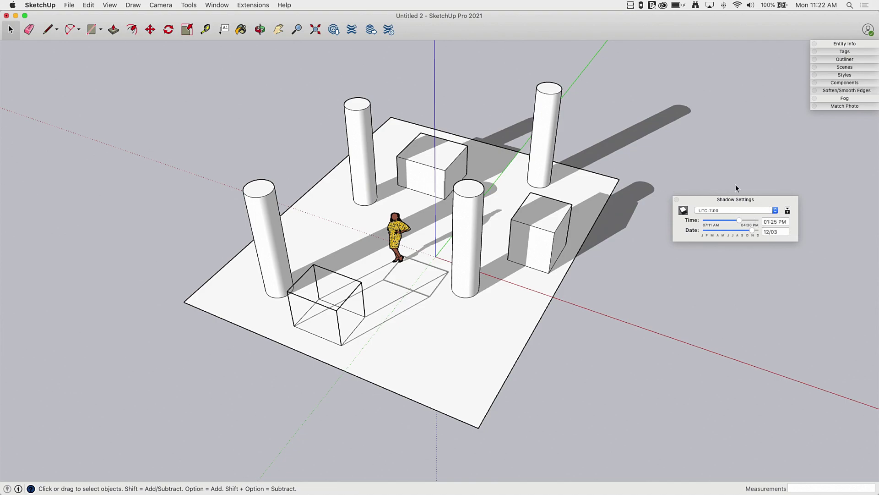
Expand the detailed shadow options and turn off shadows on faces after toggling them for comparison
click(788, 210)
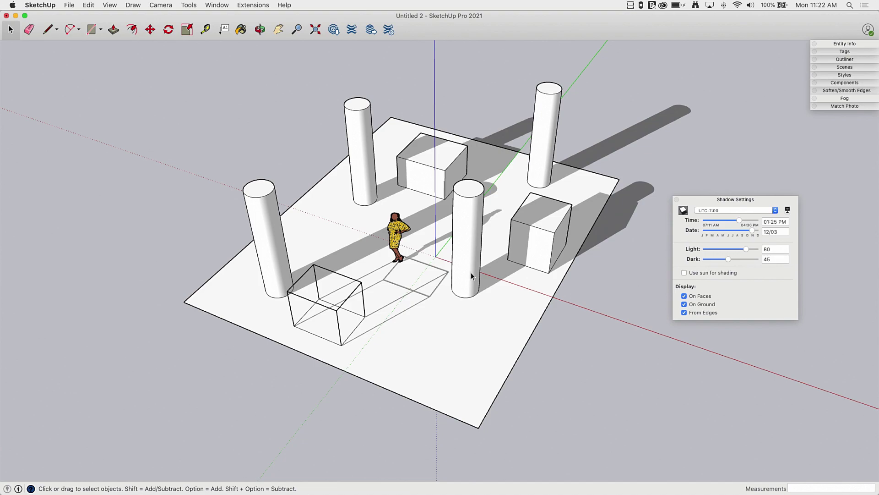
scroll(466, 273, up, 2)
scroll(454, 294, up, 2)
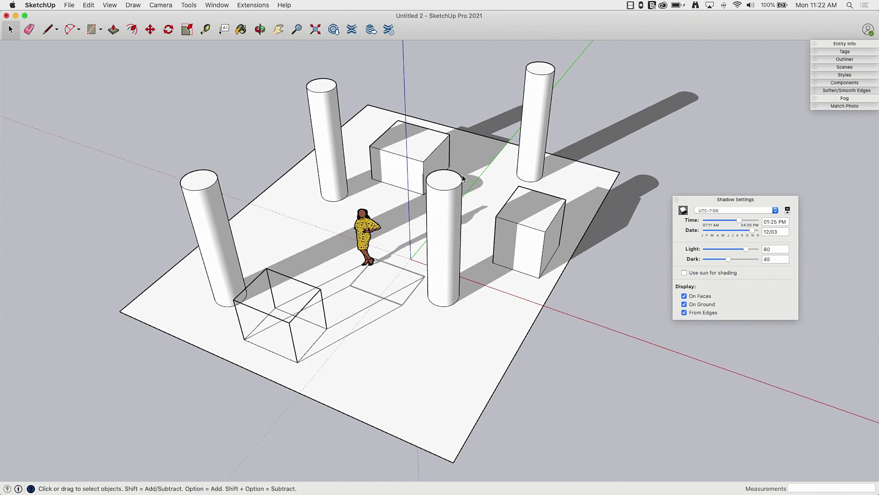
click(685, 296)
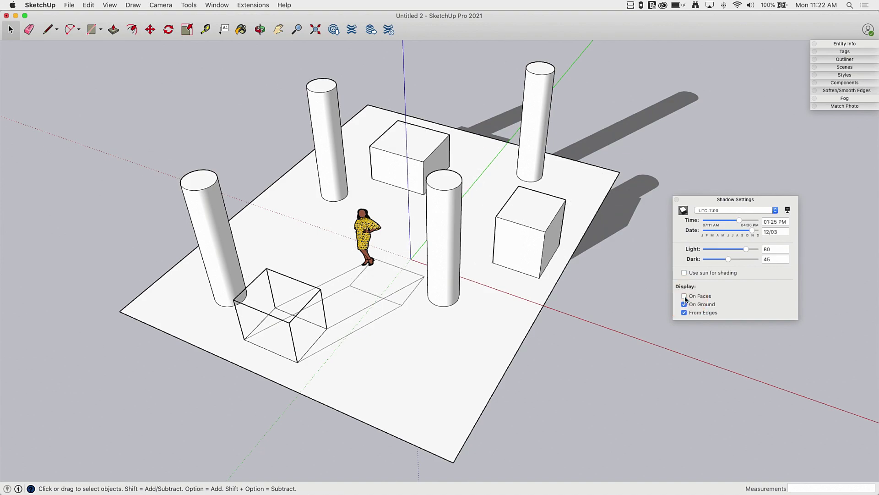
click(684, 296)
click(685, 296)
click(685, 296)
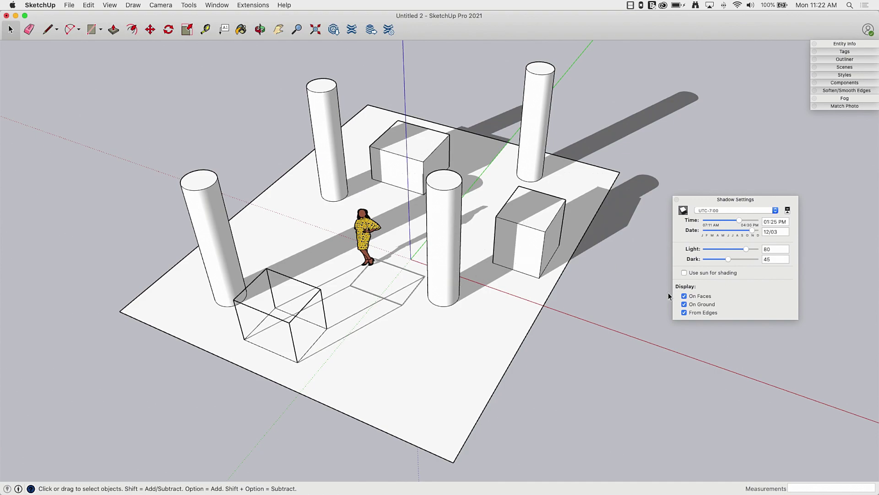
click(684, 296)
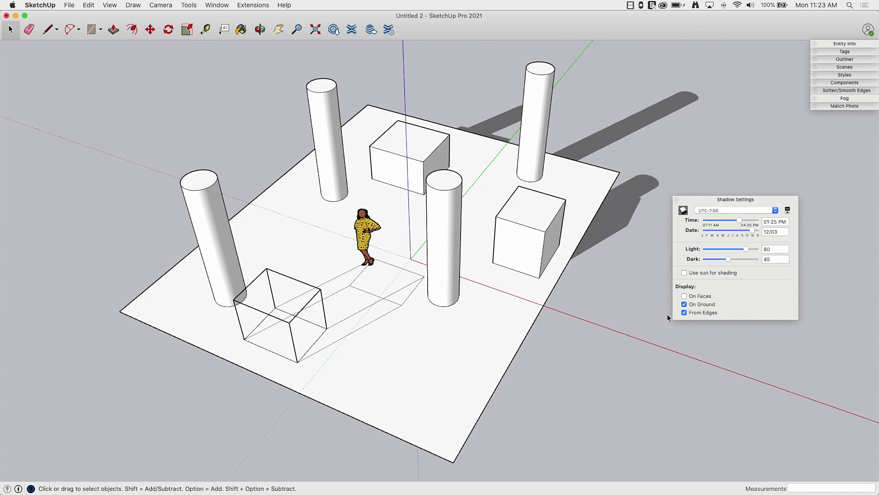
Turn shadows on faces back on and compare the ground shadows off and on, leaving all three shadow display options enabled
click(683, 312)
click(684, 304)
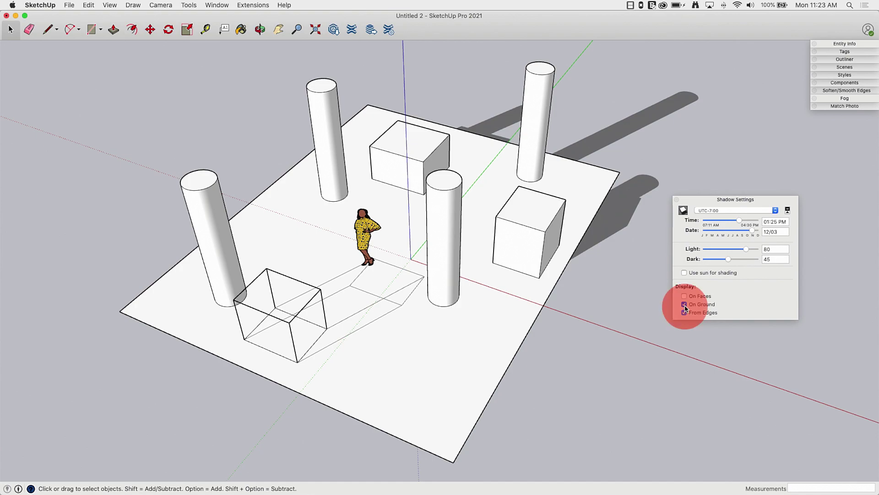
click(684, 305)
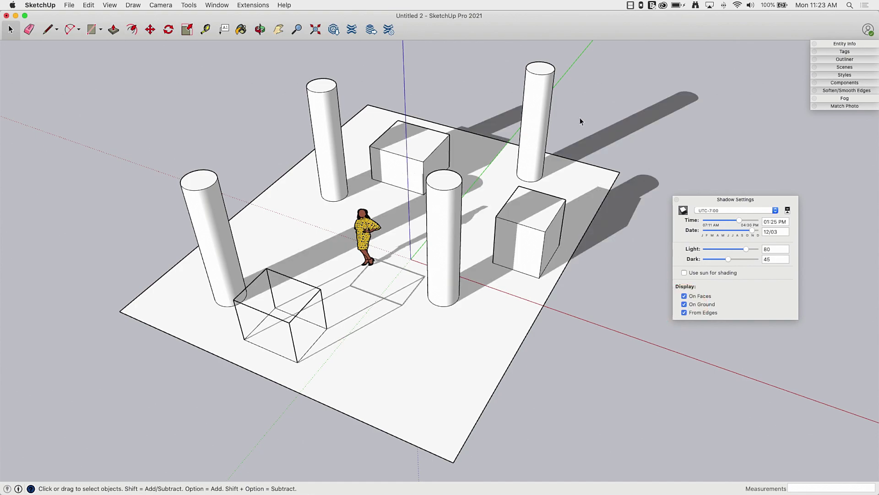
click(684, 304)
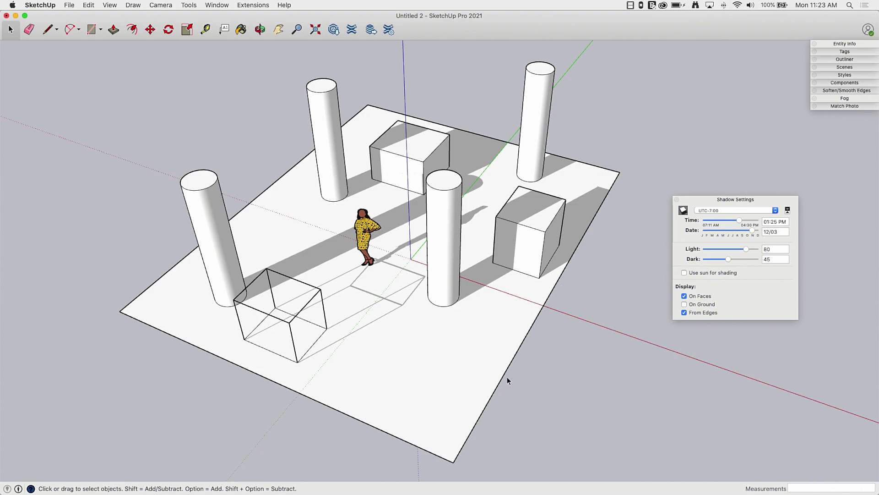
click(687, 304)
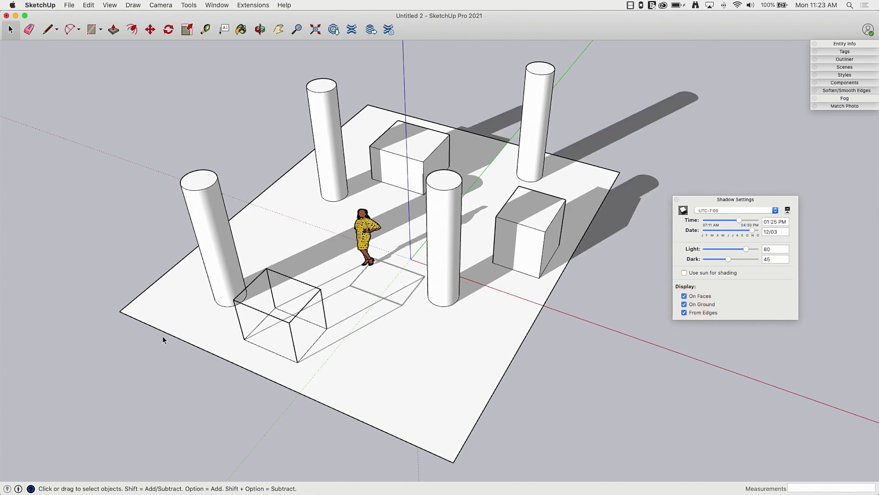
Toggle shadows from edges to compare their effect on the wireframe box, ending with edge shadows off
scroll(183, 336, up, 5)
middle_drag(226, 340, 418, 261)
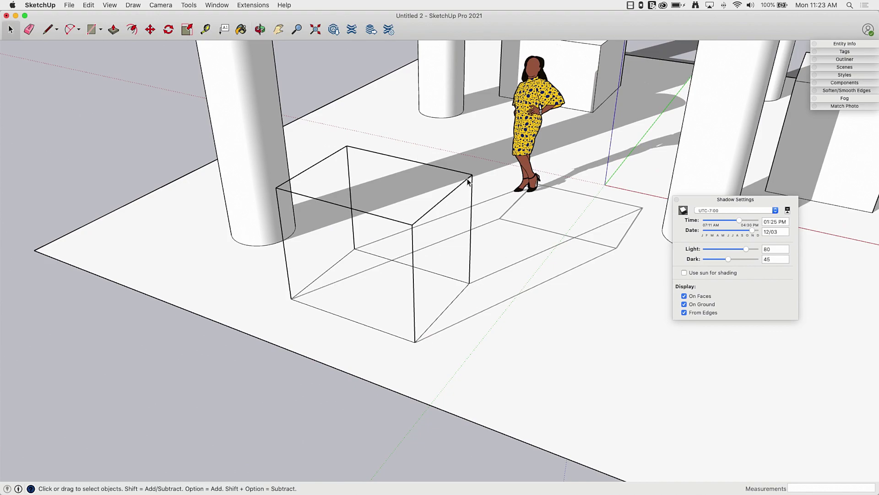
click(685, 313)
click(684, 312)
click(684, 313)
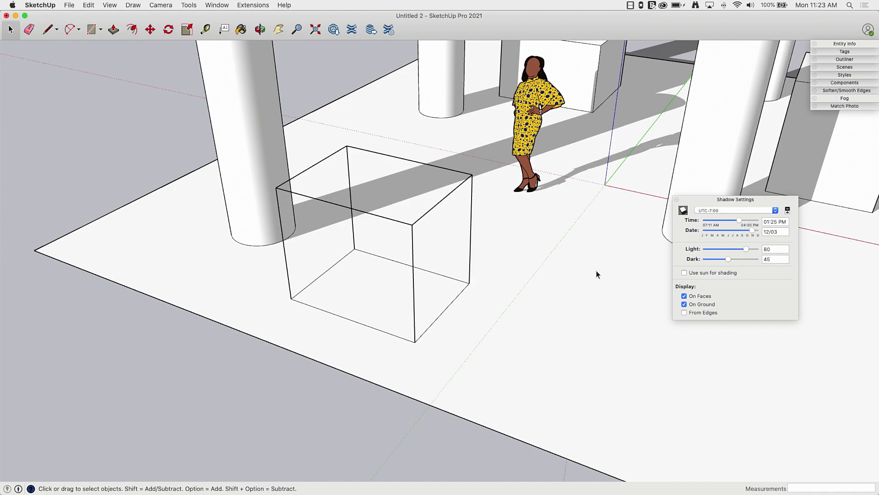
click(684, 312)
click(684, 313)
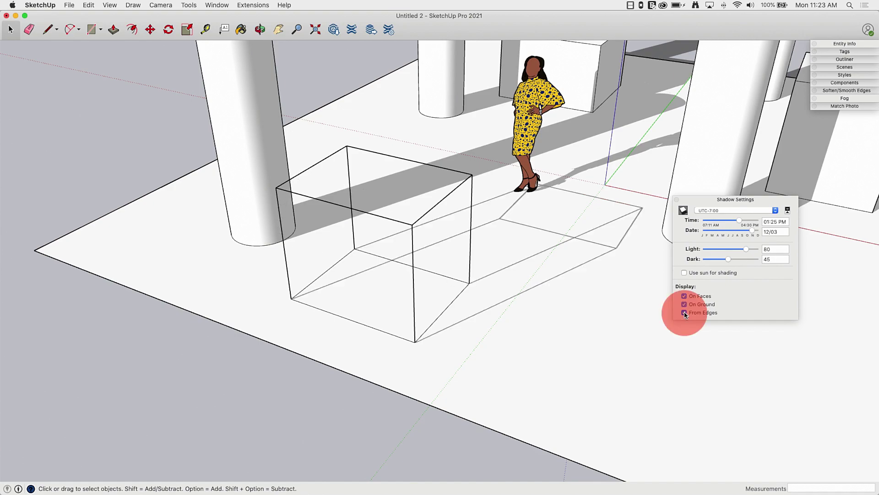
Examine the wireframe box without edge shadows and turn shadows from edges back on
scroll(413, 251, up, 5)
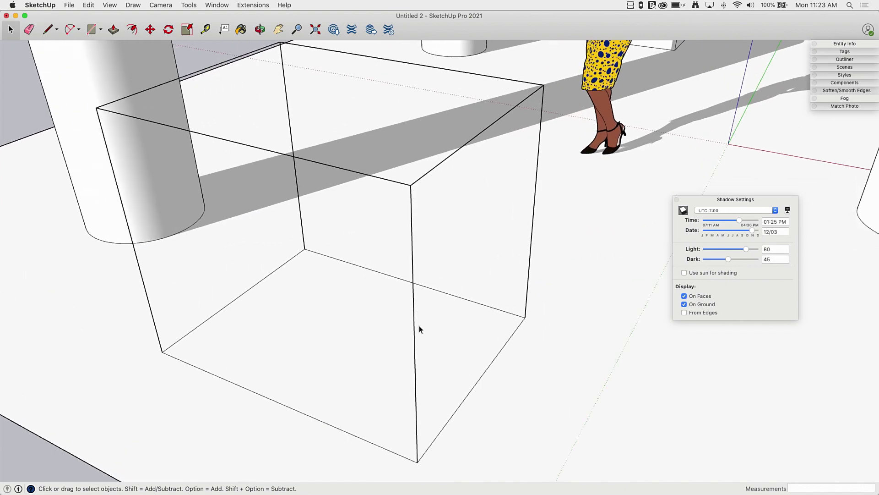
scroll(422, 361, down, 6)
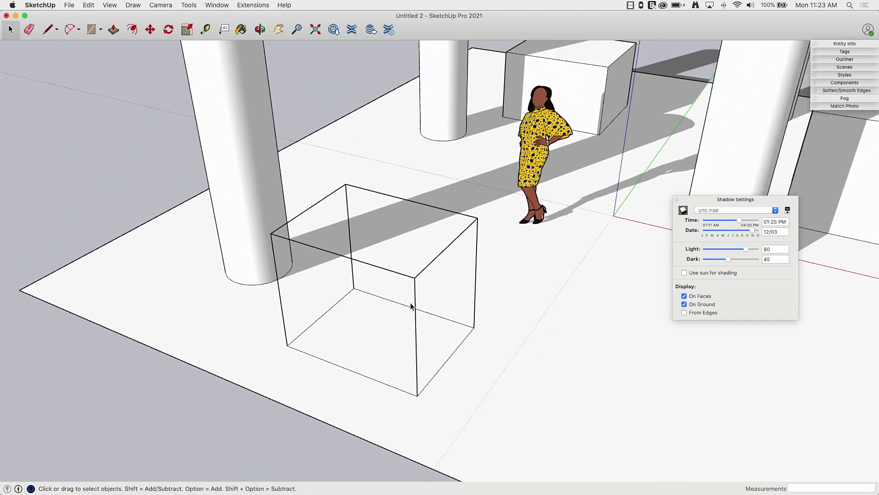
scroll(411, 307, down, 3)
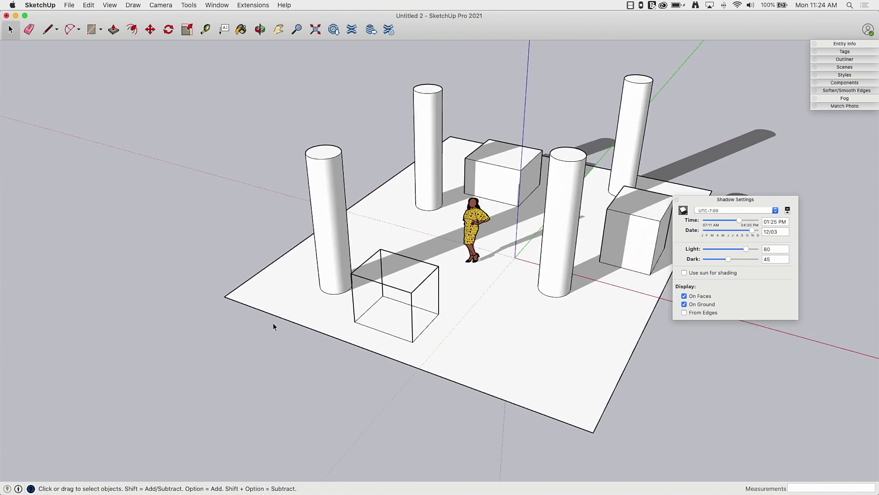
middle_drag(425, 359, 403, 359)
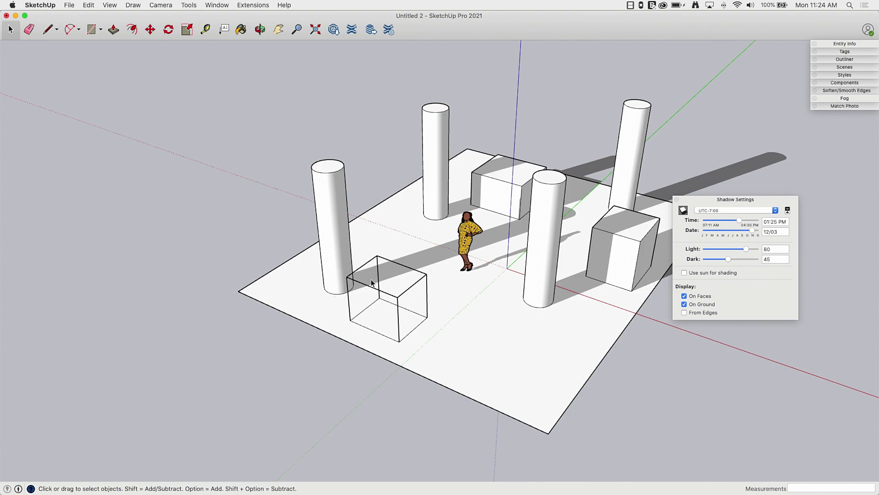
scroll(339, 278, up, 3)
middle_drag(416, 338, 499, 267)
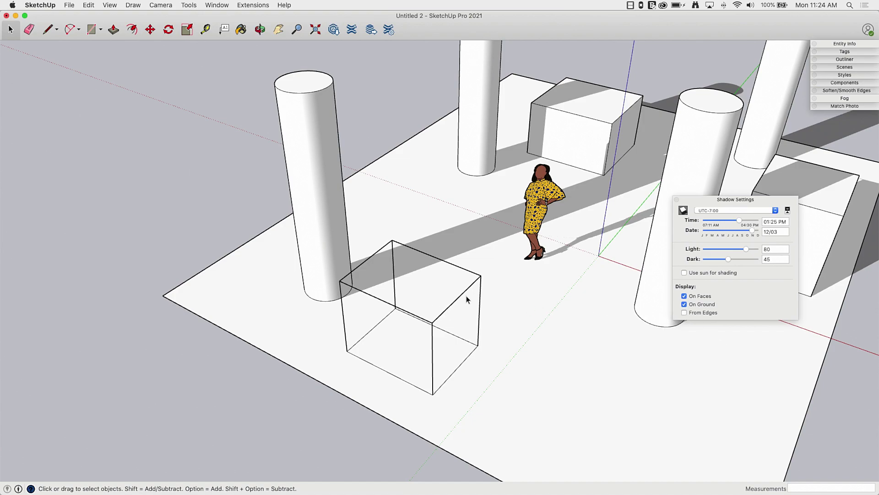
scroll(451, 308, up, 5)
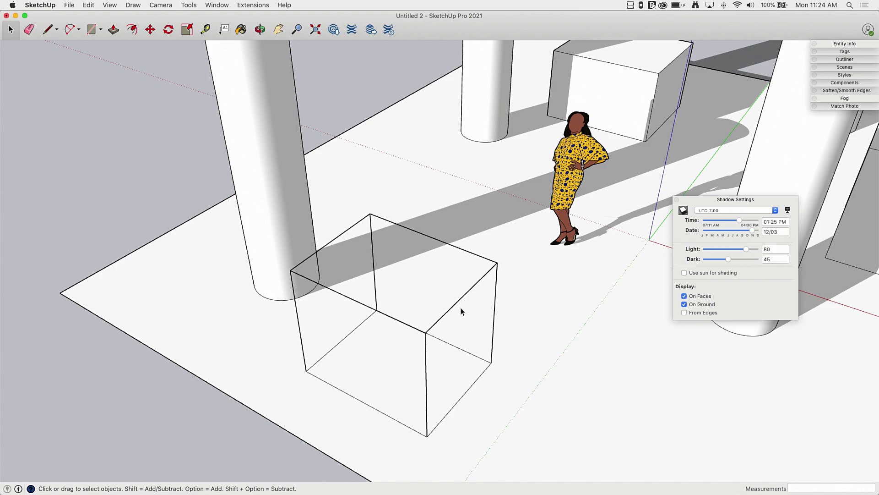
middle_drag(490, 338, 465, 416)
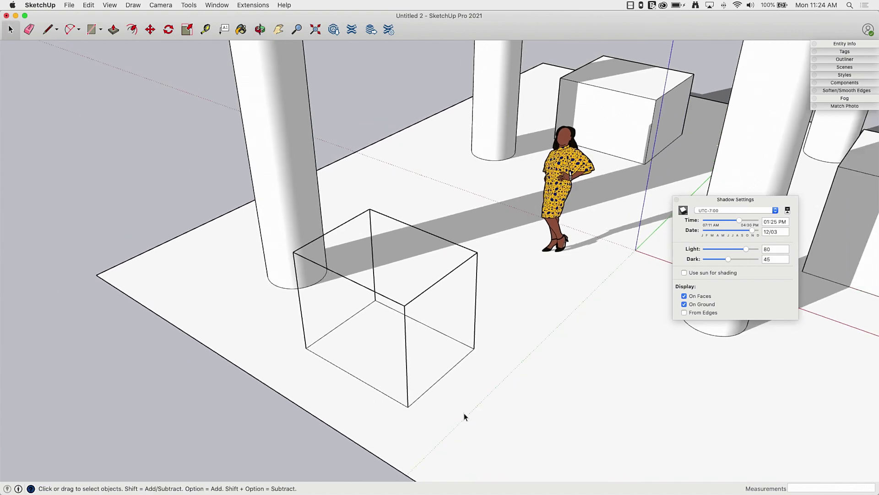
click(685, 313)
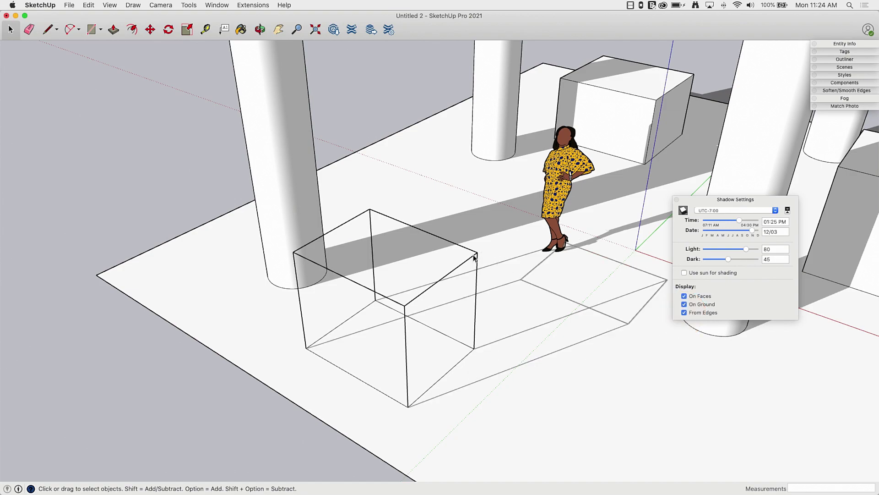
Try the shadow Light intensity at its maximum of 100 with the whole model in view
scroll(195, 425, down, 3)
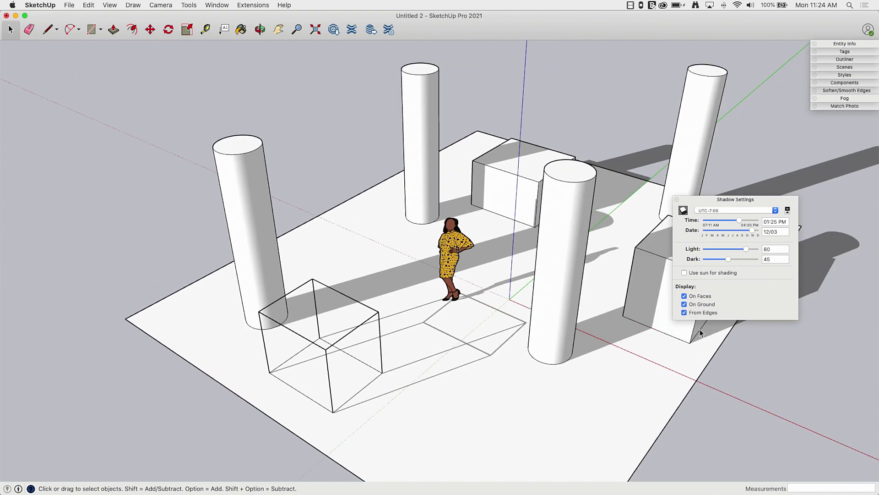
scroll(166, 330, down, 3)
scroll(398, 388, down, 1)
key(o)
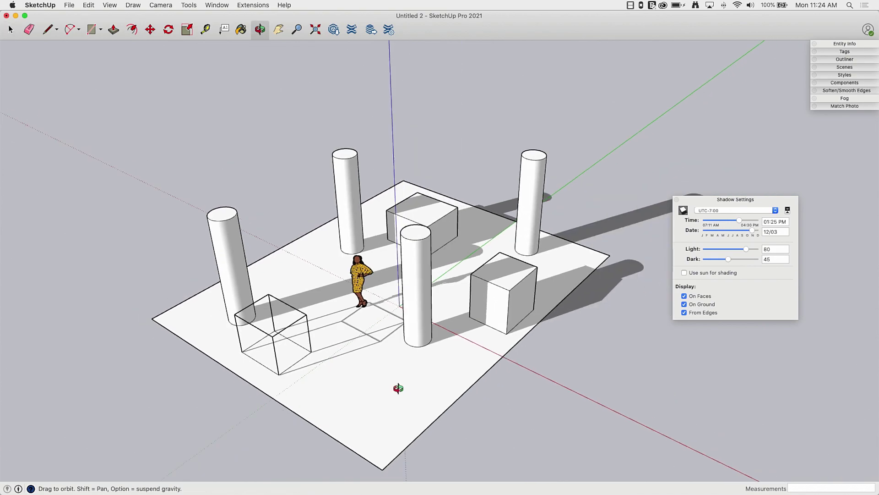
key(space)
scroll(401, 307, up, 3)
middle_drag(401, 307, 687, 286)
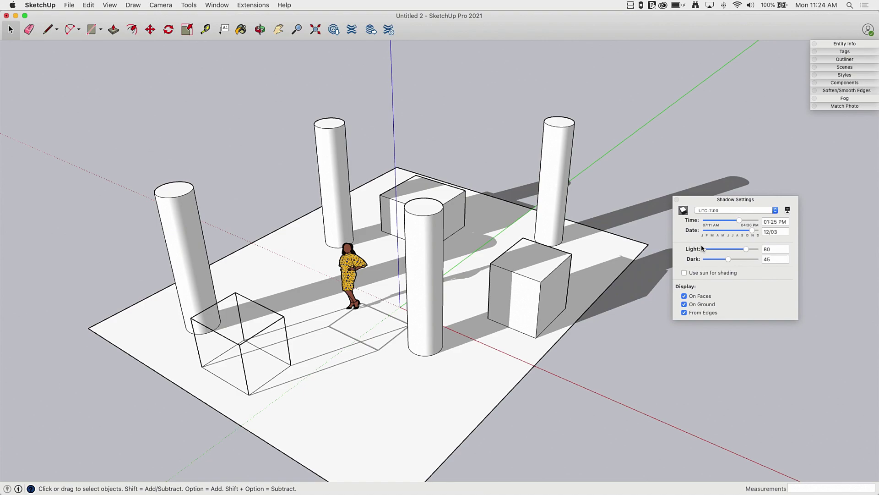
middle_drag(432, 219, 457, 246)
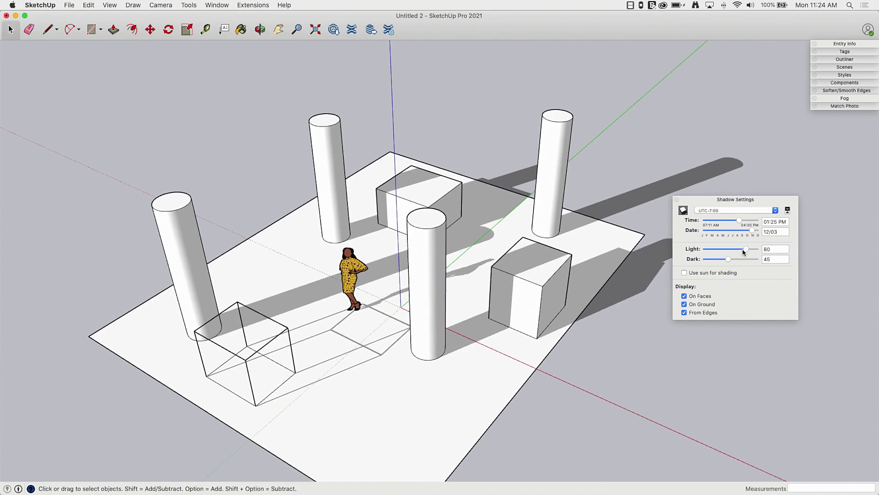
drag(747, 249, 791, 248)
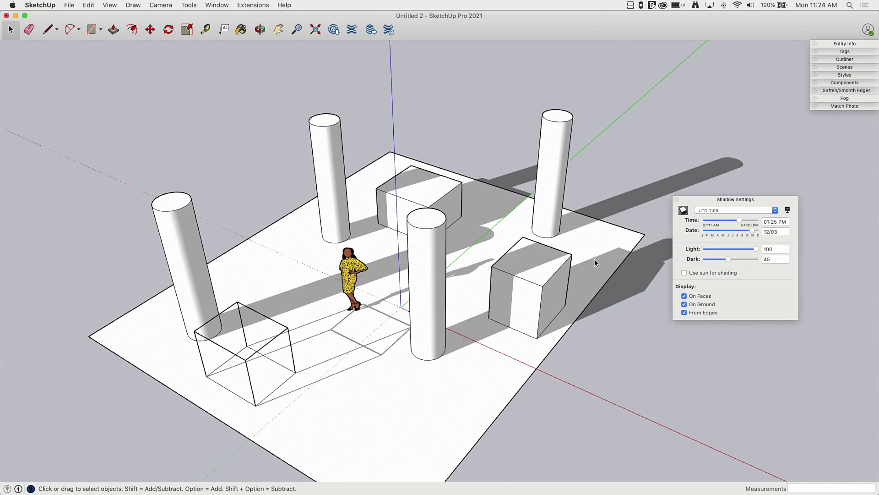
Try shadow Dark values of 0, 100 and 13, ending back at 0, to compare shadow contrast on the model
drag(728, 260, 695, 265)
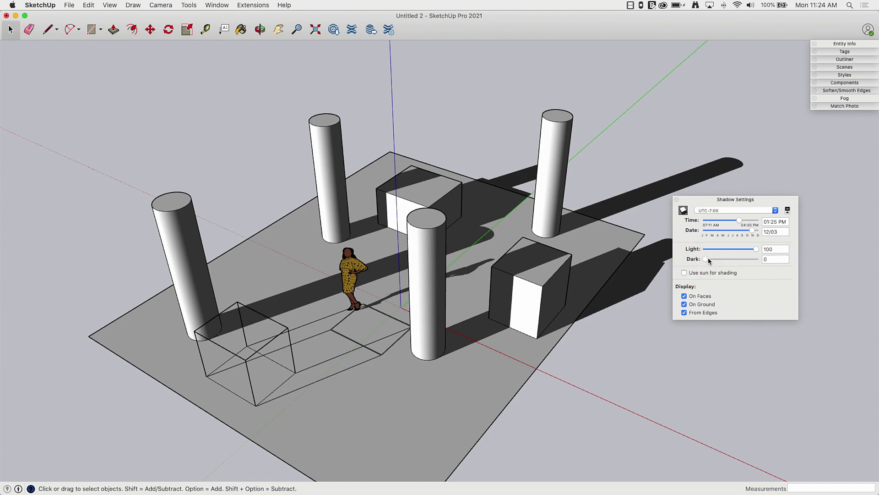
drag(706, 260, 765, 260)
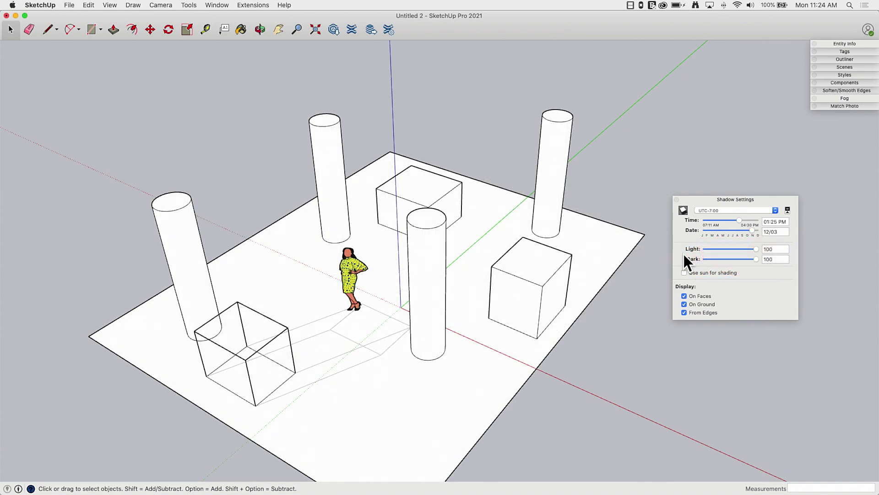
drag(757, 260, 712, 261)
middle_drag(485, 351, 491, 298)
scroll(436, 351, up, 5)
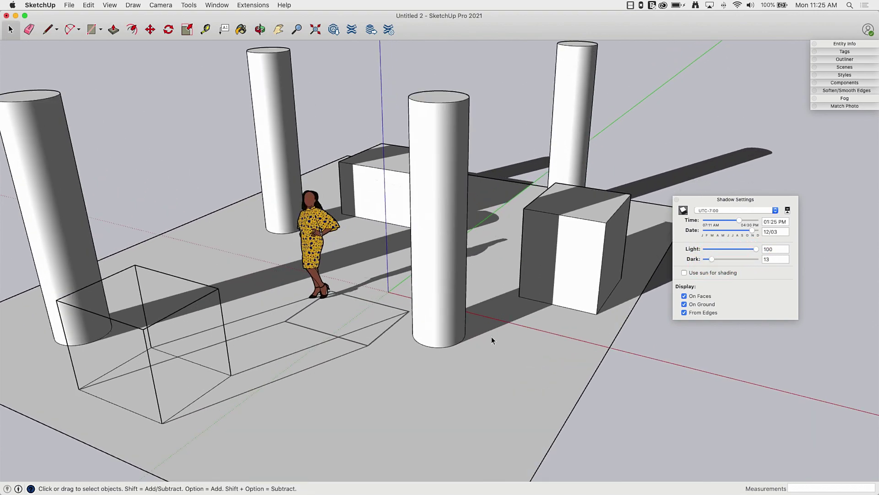
drag(712, 260, 707, 262)
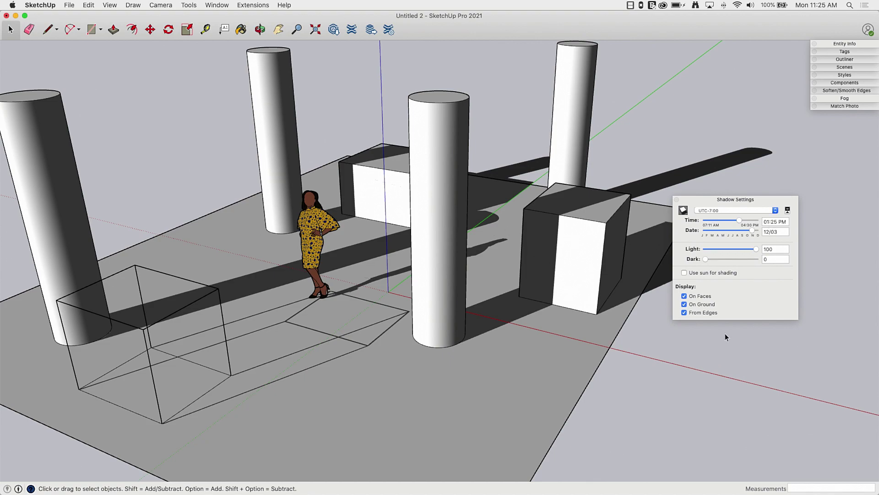
Set the shadow Light value to 71 and the Dark value to 45, and check the whole model
drag(706, 260, 687, 262)
mouse_move(757, 252)
mouse_down()
mouse_move(710, 252)
mouse_move(761, 250)
mouse_move(728, 260)
mouse_up()
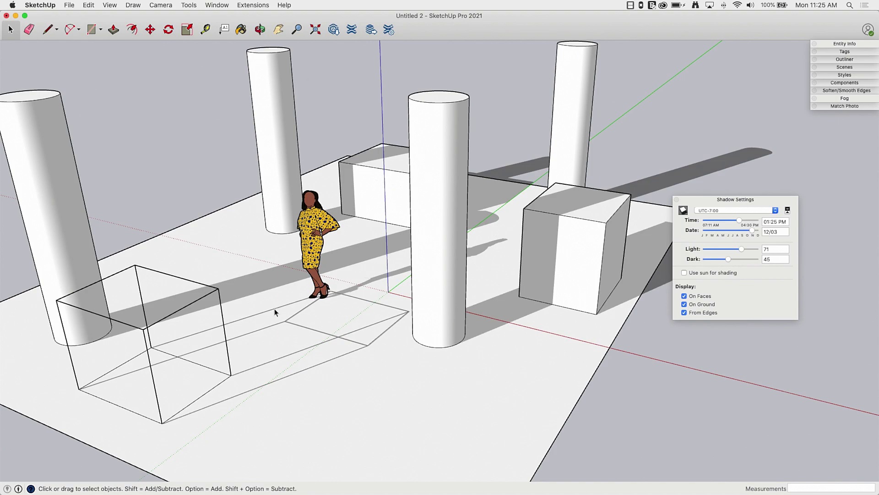
scroll(421, 172, down, 8)
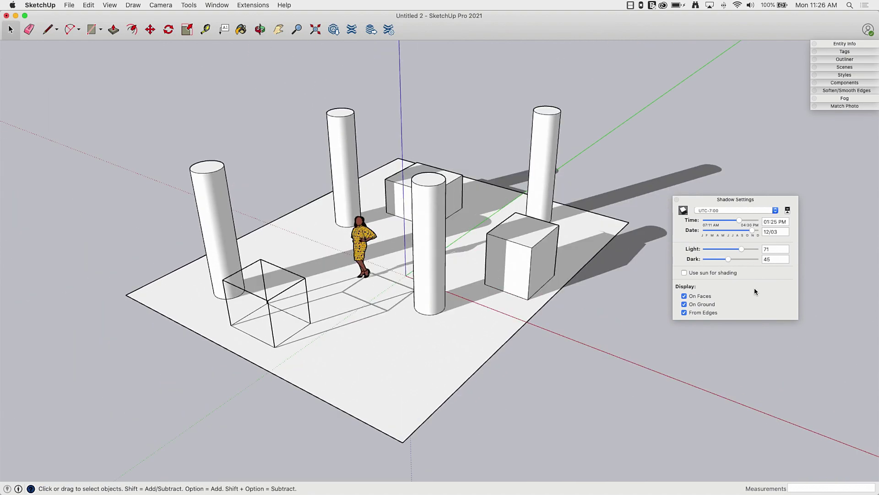
middle_drag(356, 287, 414, 289)
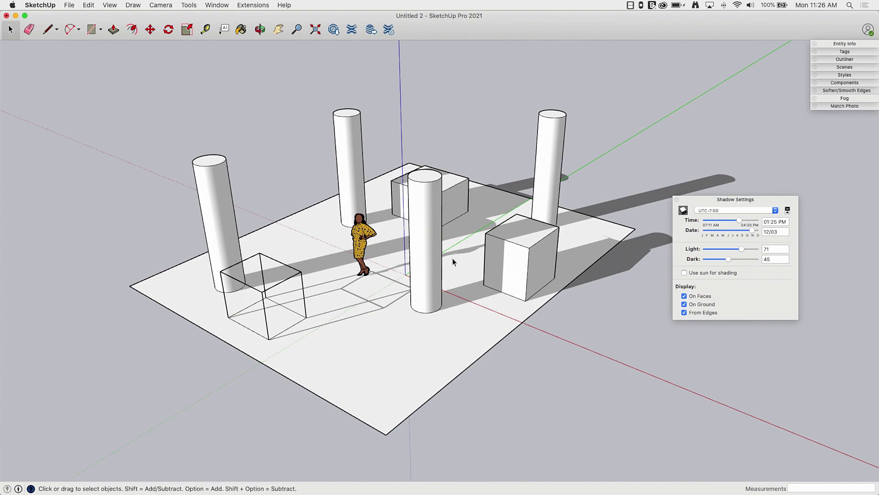
Turn off the shadow display and enable the use of sun for shading after toggling it for comparison
click(683, 210)
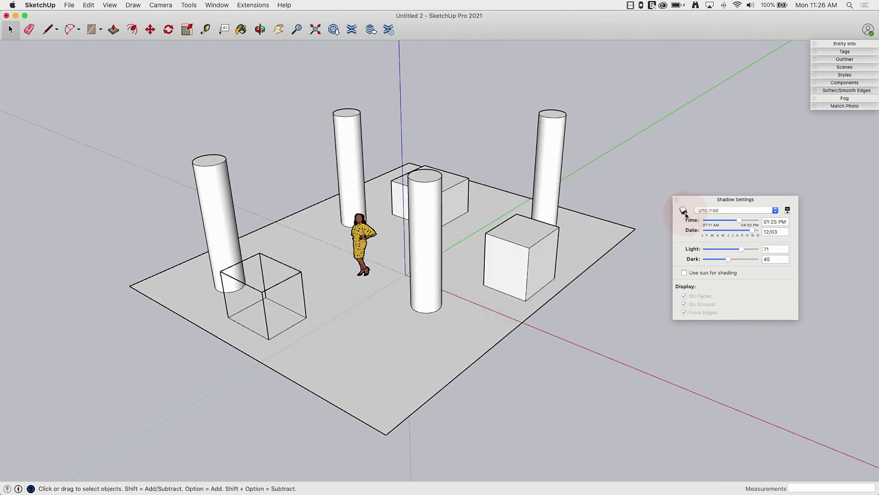
click(684, 273)
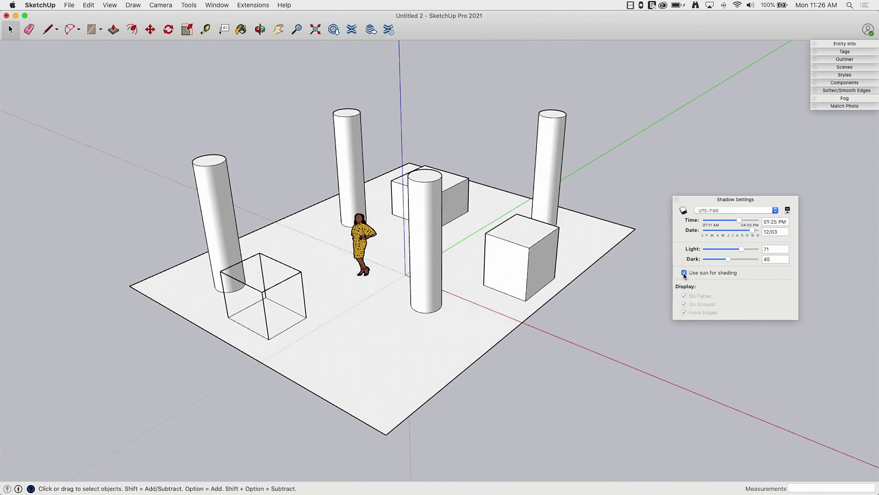
click(684, 273)
click(684, 274)
click(684, 274)
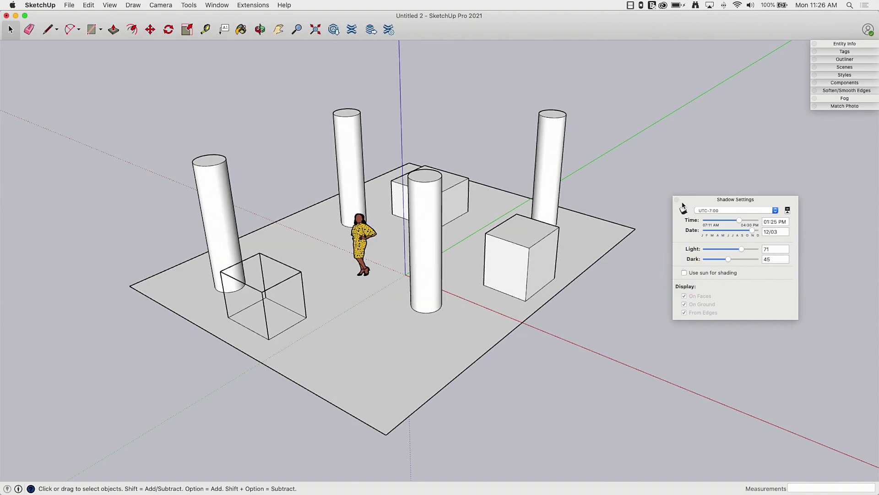
click(684, 273)
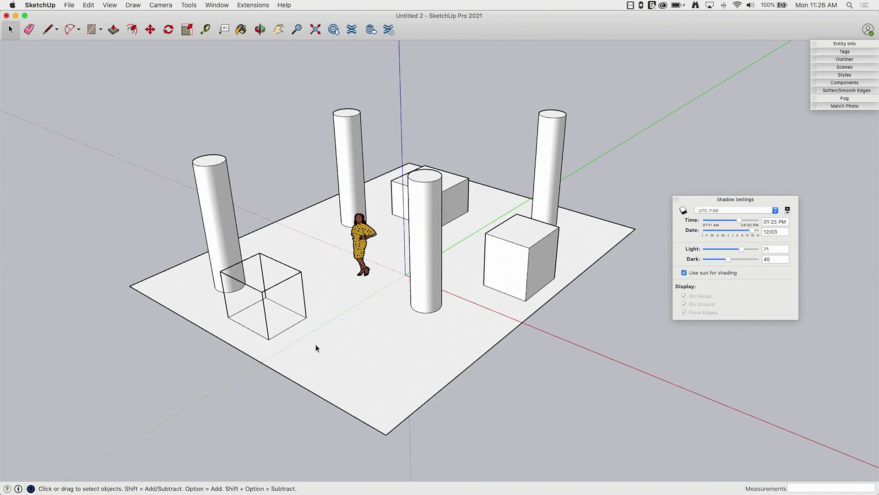
Set the shadow time to 01:21 PM and inspect the sun-based face shading from several sides of the model
key(o)
mouse_move(290, 349)
mouse_down()
mouse_move(414, 345)
mouse_move(870, 367)
mouse_move(475, 339)
mouse_move(111, 333)
mouse_move(78, 405)
mouse_move(245, 409)
mouse_up()
key(space)
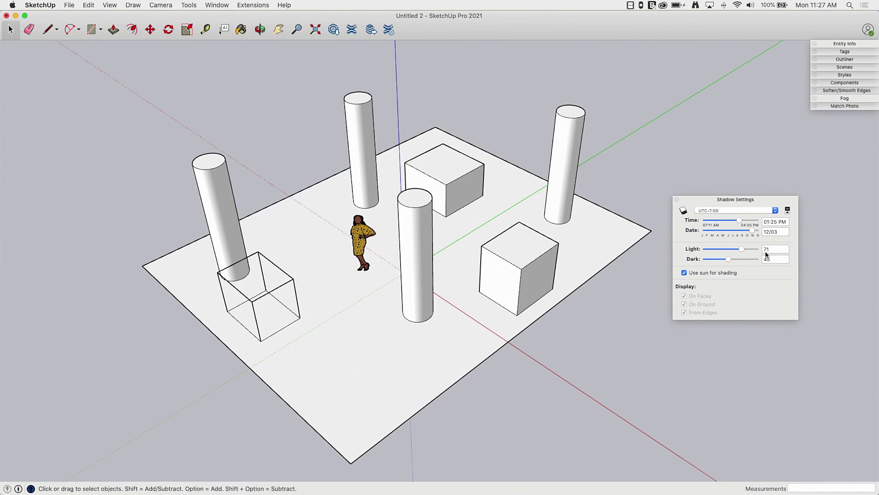
scroll(353, 293, down, 3)
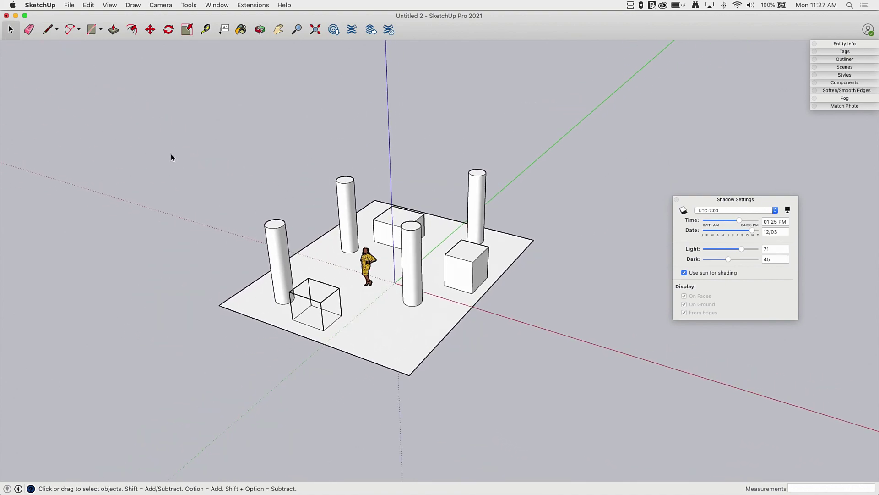
drag(743, 224, 741, 225)
scroll(360, 256, up, 3)
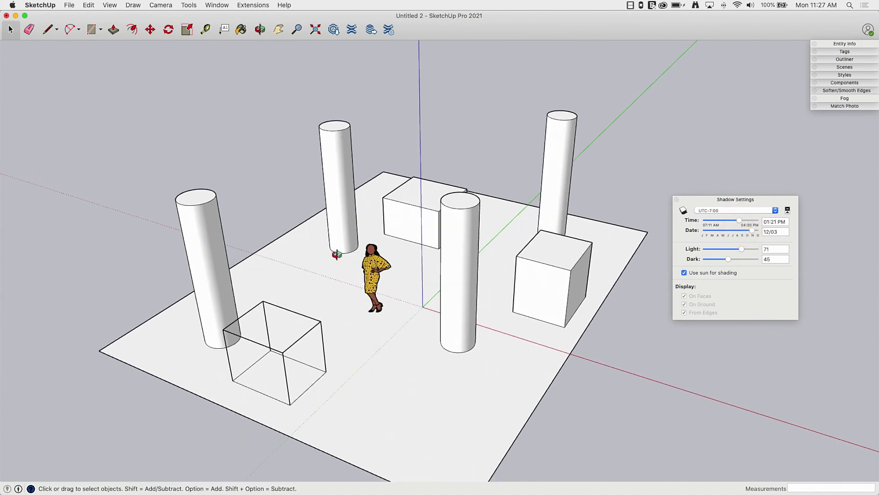
middle_drag(337, 254, 578, 175)
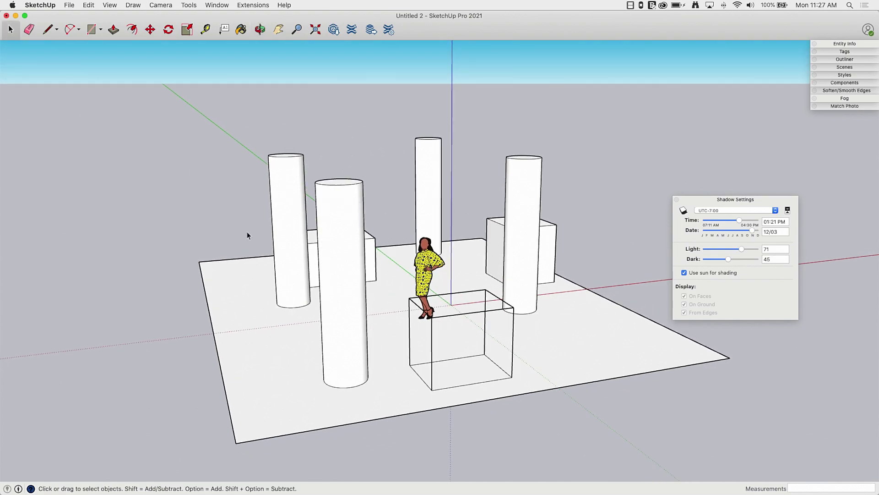
Turn off the use of sun for shading after viewing the sun-lit and unlit sides of the model
middle_drag(617, 228, 177, 204)
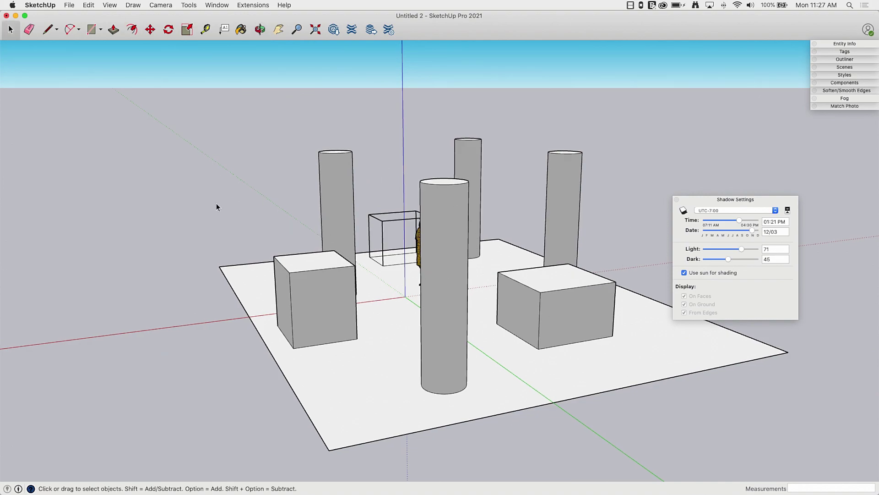
middle_drag(217, 207, 671, 287)
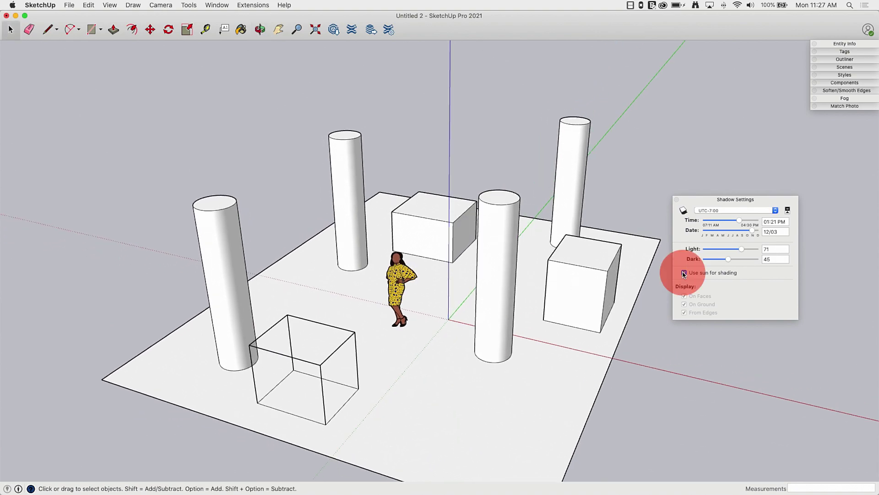
click(684, 273)
mouse_move(580, 325)
middle_down()
mouse_move(530, 291)
mouse_move(514, 236)
mouse_move(537, 242)
mouse_move(575, 408)
mouse_move(563, 325)
mouse_move(429, 174)
middle_up()
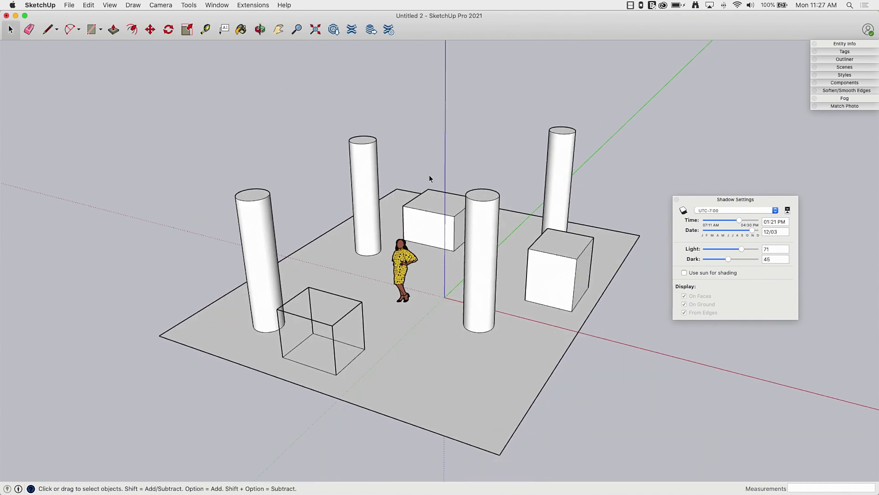
scroll(466, 294, up, 3)
scroll(286, 123, down, 2)
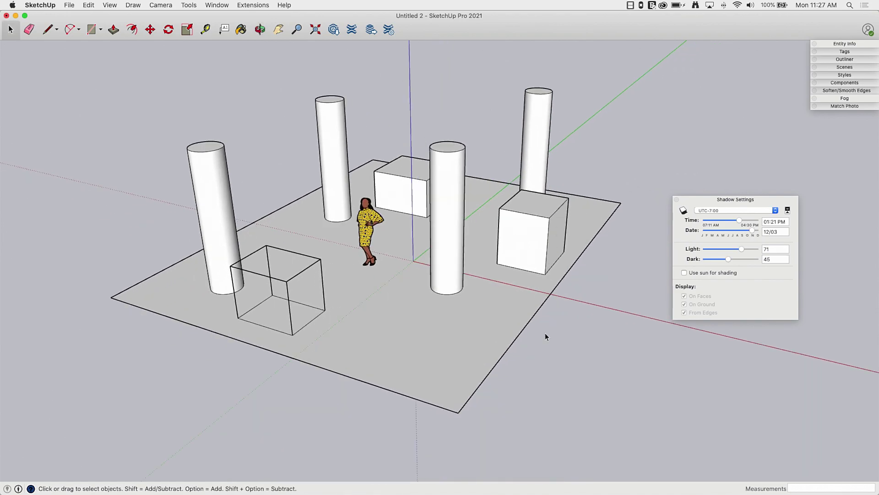
Examine how the face shading follows the camera around, low beside and high above the model without sun shading
middle_drag(211, 225, 435, 214)
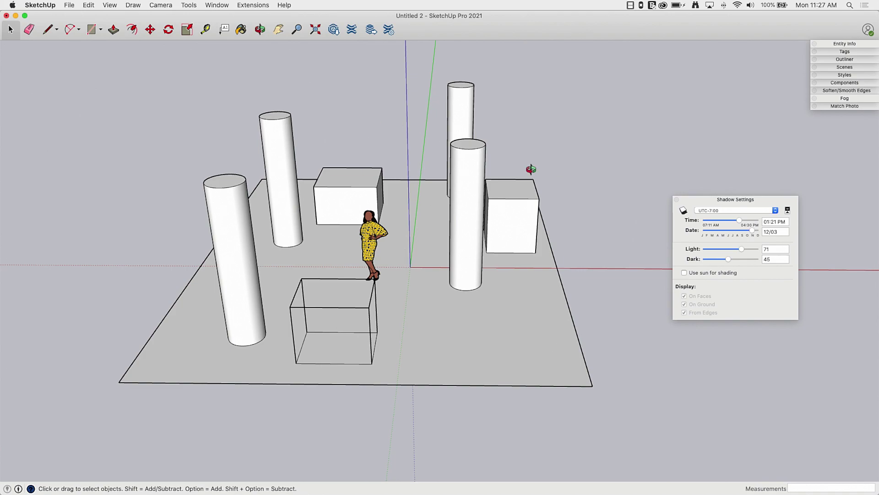
middle_drag(528, 169, 237, 171)
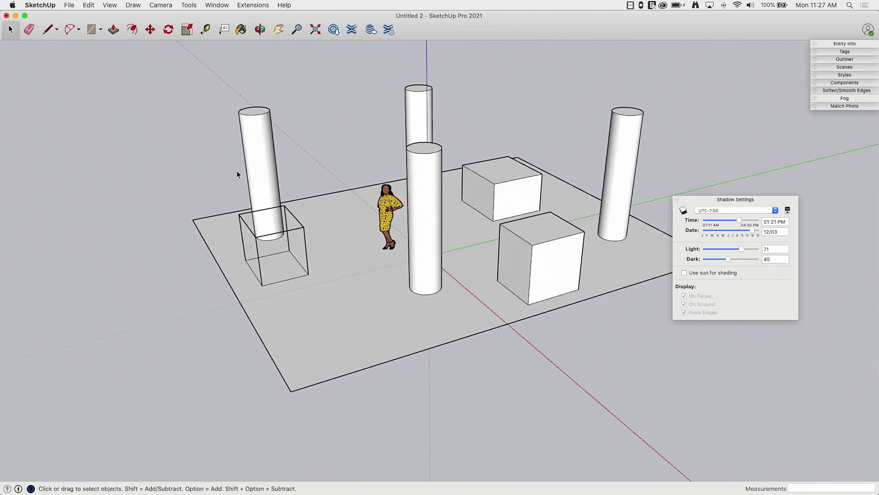
middle_drag(563, 270, 406, 202)
middle_drag(529, 156, 499, 254)
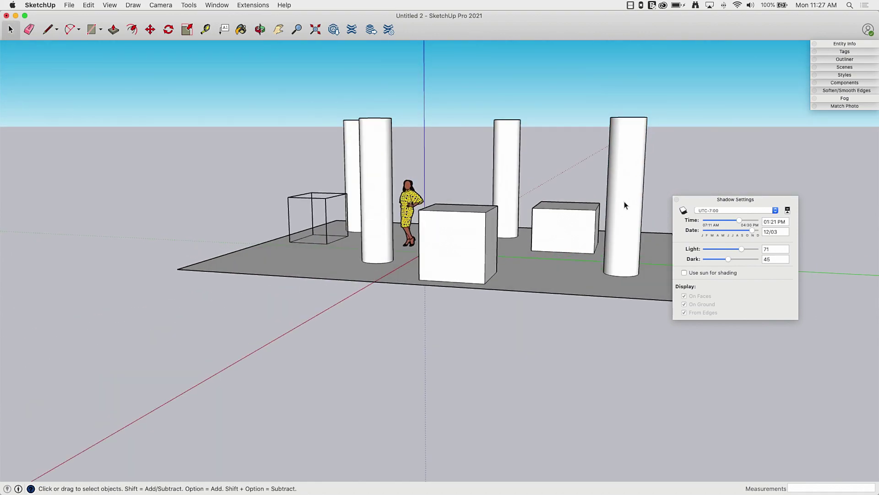
middle_drag(680, 161, 357, 175)
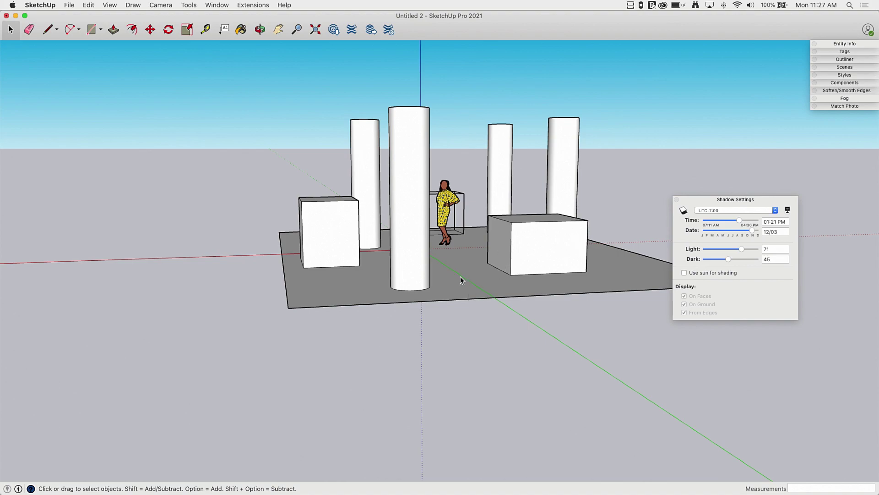
middle_drag(496, 110, 460, 406)
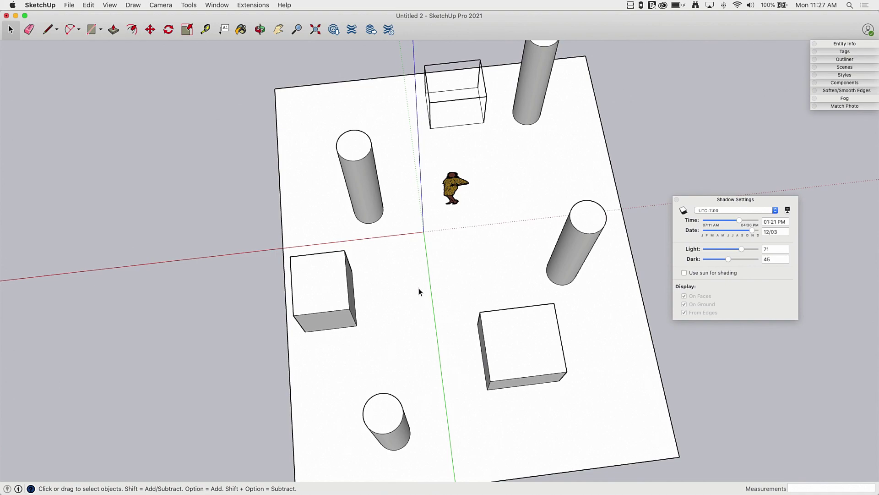
middle_drag(434, 274, 361, 271)
middle_drag(183, 276, 599, 292)
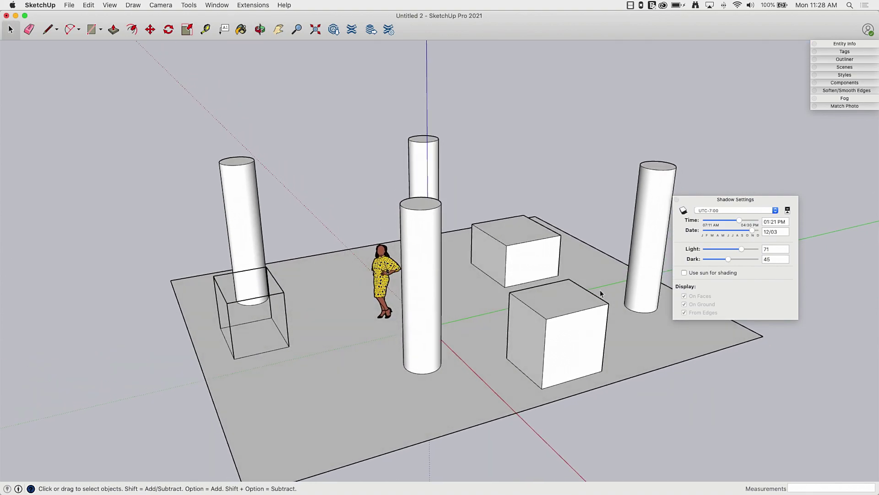
Re-enable the use of sun for shading and inspect the boxes and cylinders from their dark and lit sides
click(684, 272)
mouse_move(383, 378)
middle_down()
mouse_move(544, 332)
mouse_move(308, 309)
mouse_move(260, 114)
middle_up()
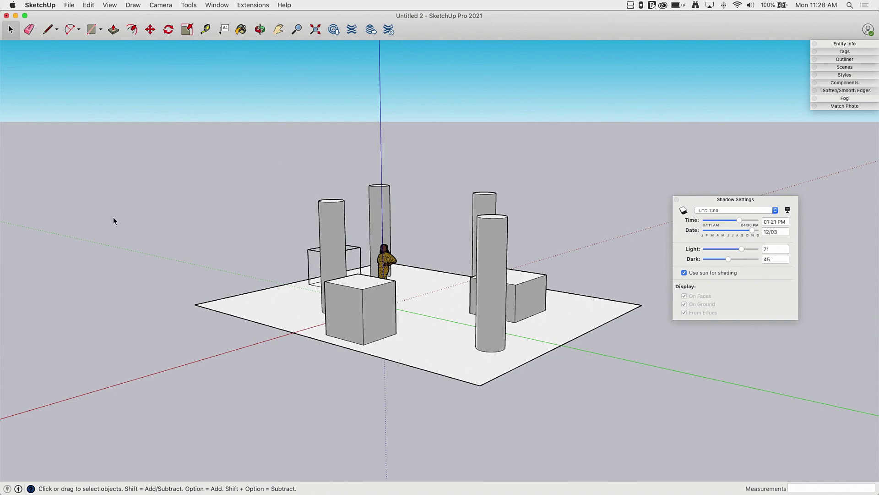
middle_drag(113, 222, 180, 177)
scroll(396, 300, up, 5)
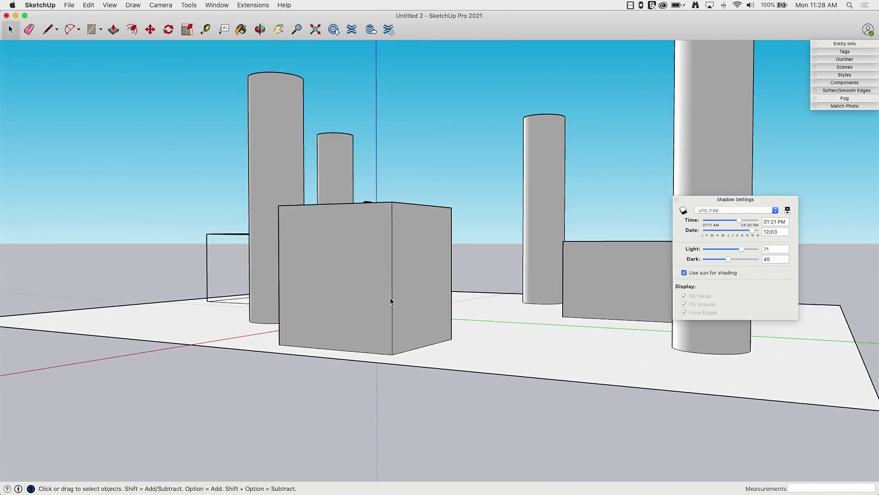
middle_drag(390, 300, 418, 288)
scroll(227, 229, down, 3)
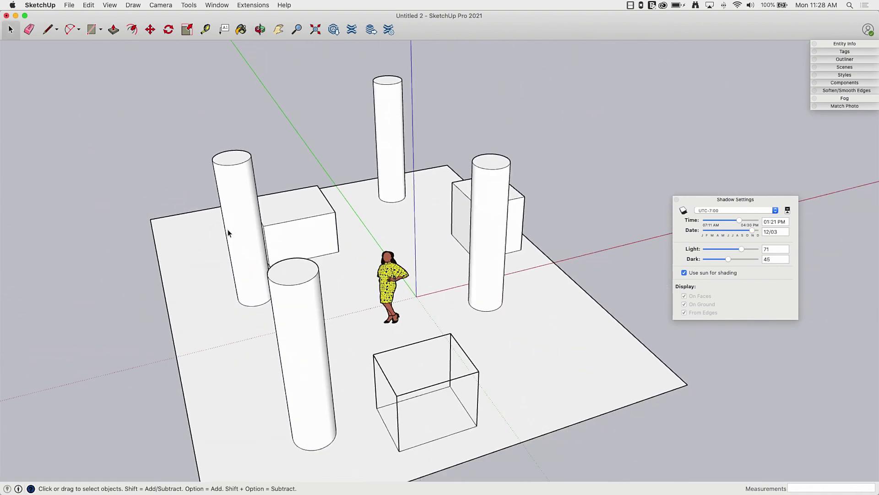
middle_drag(227, 229, 345, 233)
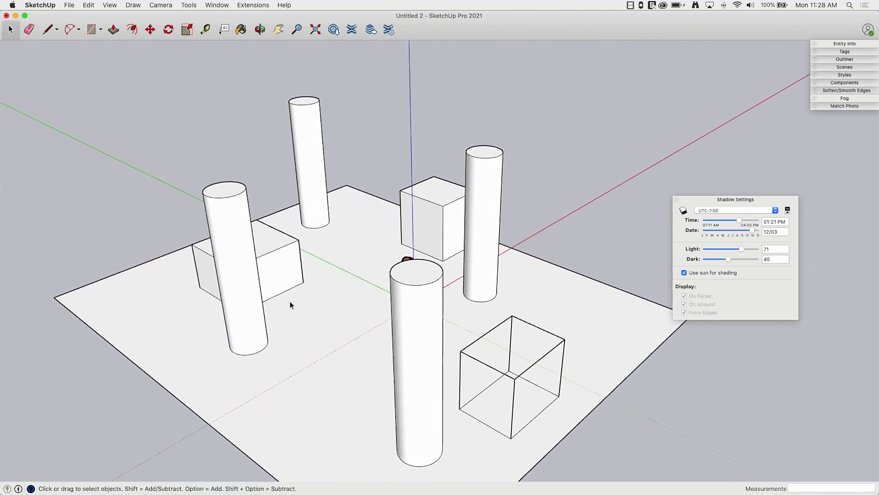
middle_drag(468, 294, 274, 261)
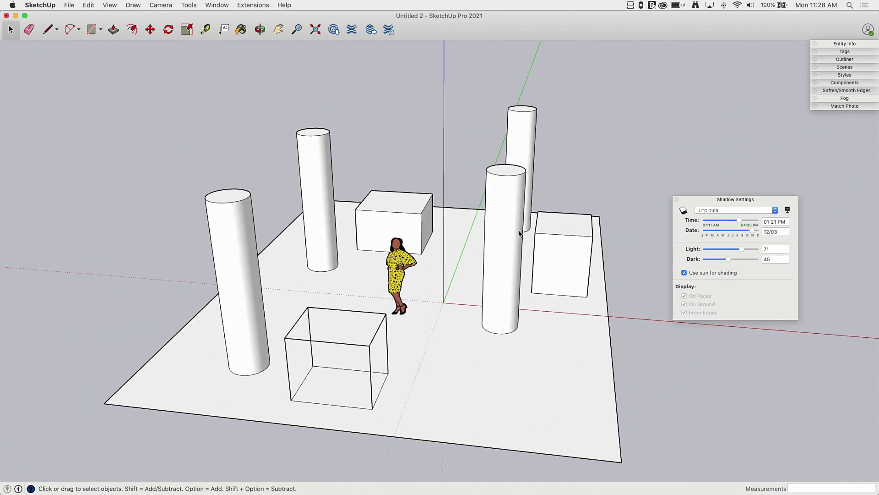
Disable the use of sun for shading again and compare the ground plane's shading from low and high viewpoints
click(685, 273)
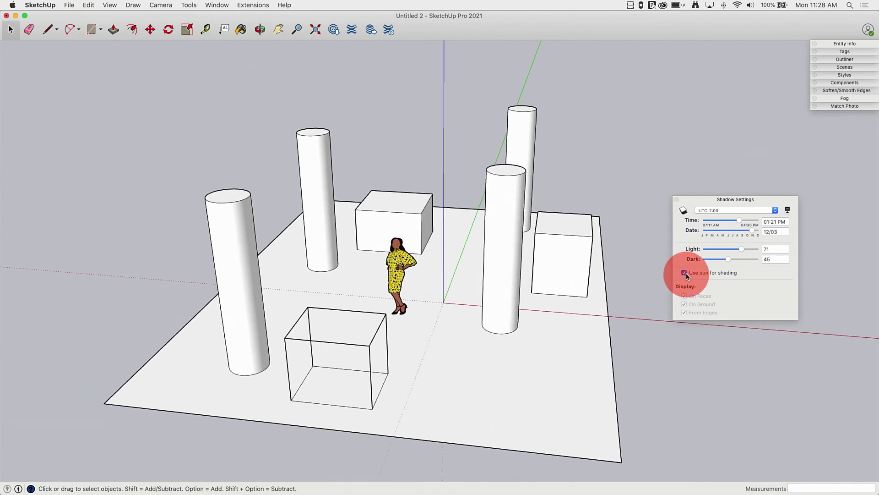
mouse_move(572, 390)
middle_down()
mouse_move(477, 369)
mouse_move(344, 316)
mouse_move(169, 216)
mouse_move(69, 257)
mouse_move(298, 369)
mouse_move(533, 261)
mouse_move(526, 288)
mouse_move(440, 164)
mouse_move(451, 210)
middle_up()
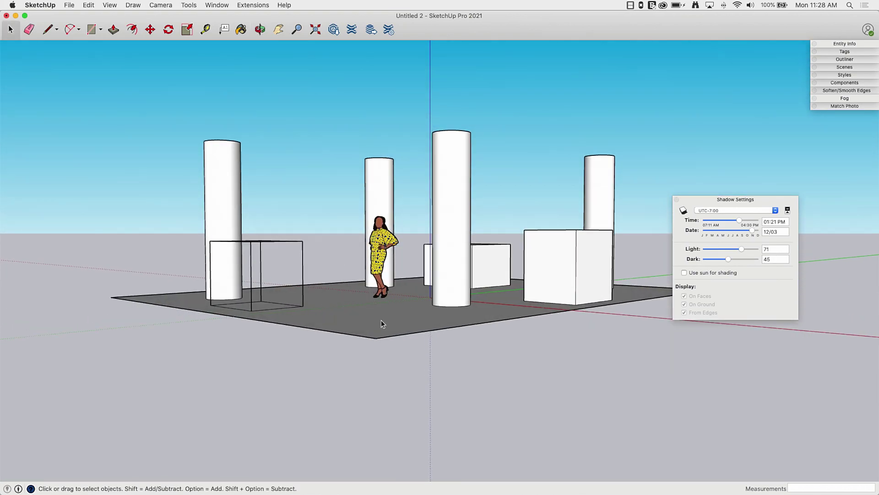
middle_drag(404, 193, 465, 380)
mouse_move(459, 267)
middle_down()
mouse_move(457, 167)
mouse_move(481, 215)
mouse_move(496, 252)
mouse_move(411, 163)
mouse_move(516, 227)
mouse_move(403, 206)
mouse_move(394, 221)
mouse_move(359, 222)
mouse_move(190, 306)
mouse_move(357, 319)
mouse_move(664, 283)
mouse_move(585, 257)
mouse_move(287, 251)
middle_up()
Enable the use of sun for shading and turn the shadow display back on
click(687, 273)
click(683, 211)
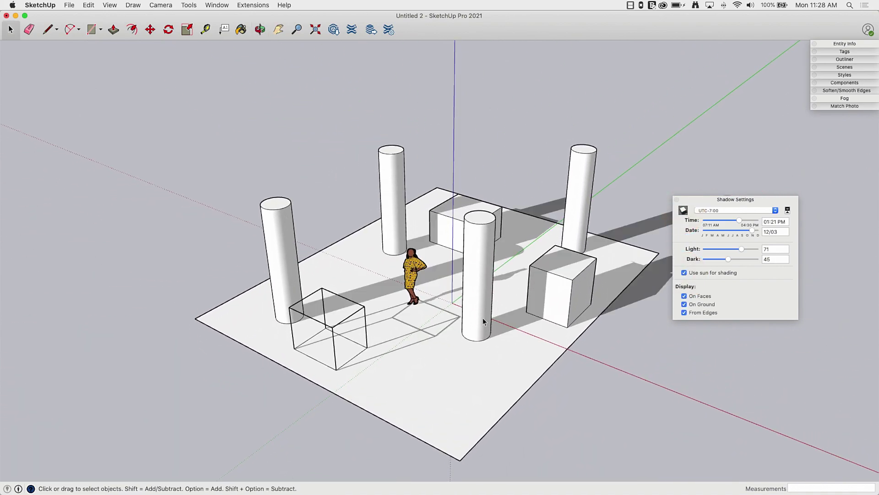